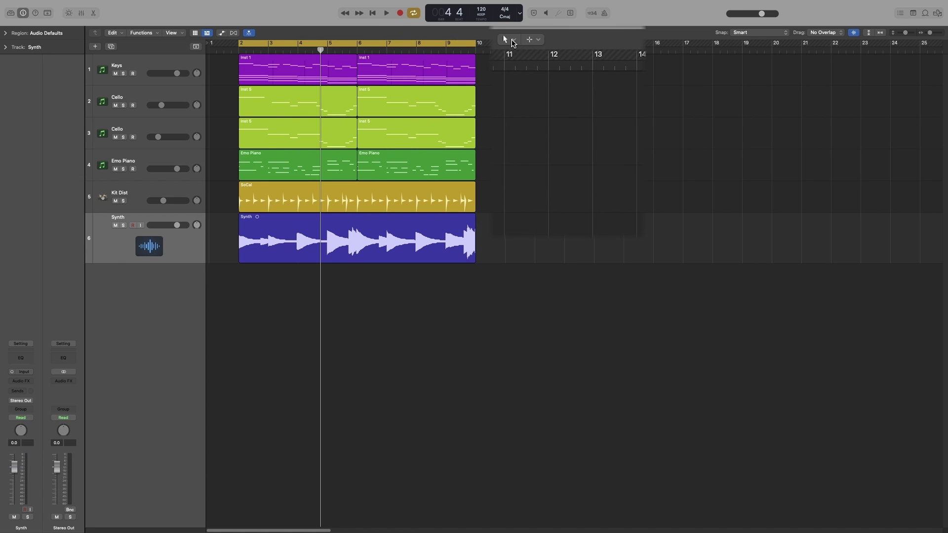
Browse the main, secondary and T-key tool lists without changing tools, keeping Marquee as secondary.
click(511, 33)
click(491, 35)
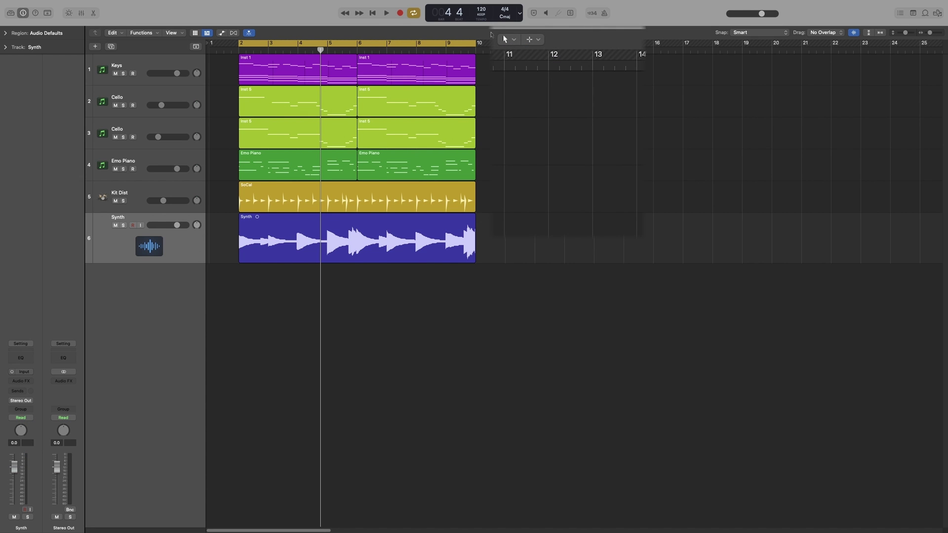
click(536, 41)
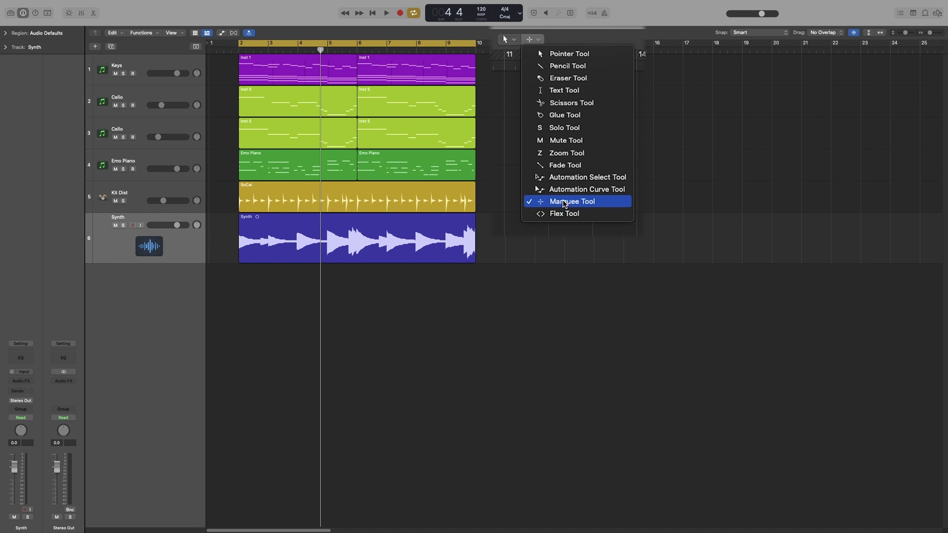
click(367, 324)
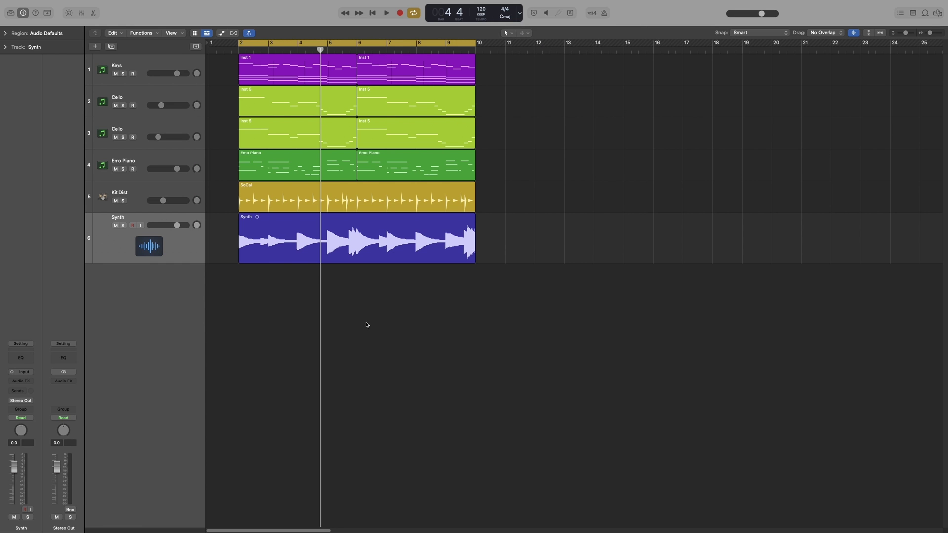
key(t)
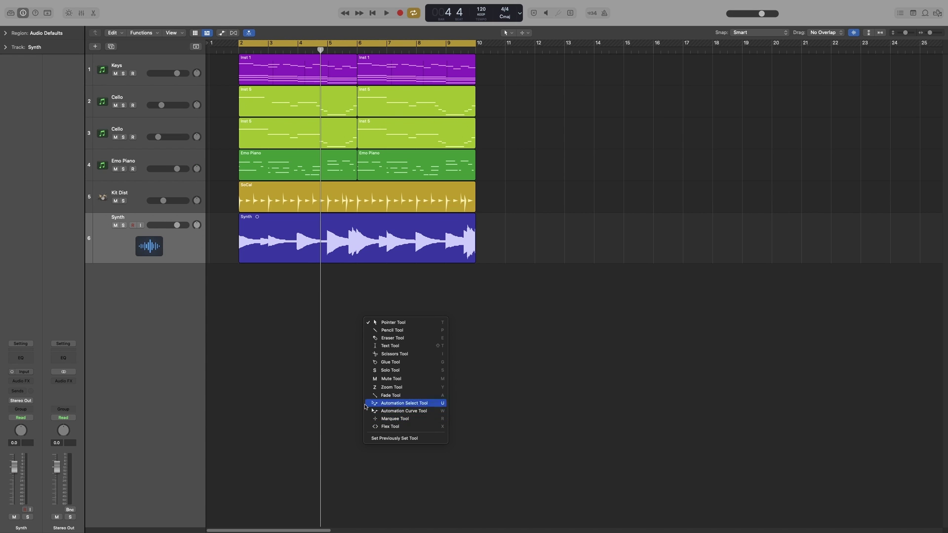
click(336, 328)
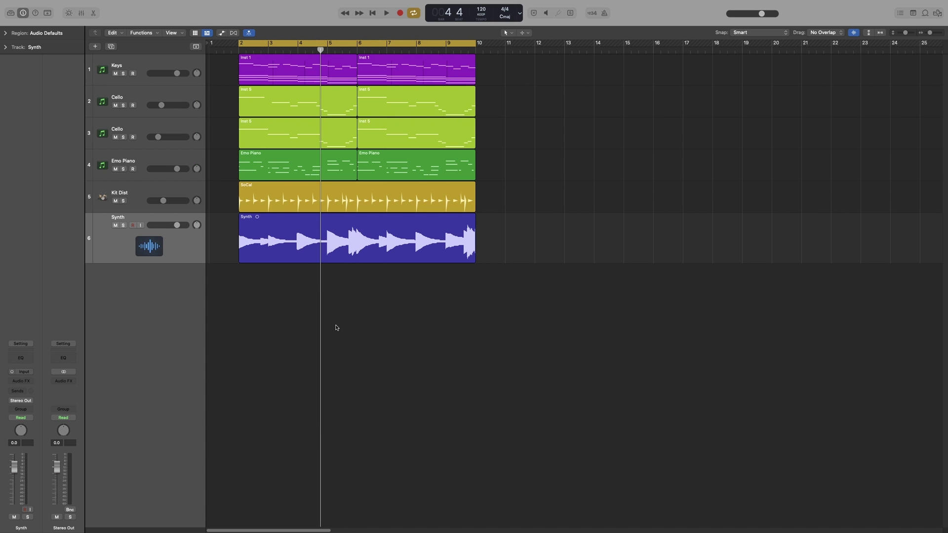
Open Preferences with Cmd-Comma and go to the General > Editing page.
key(super+comma)
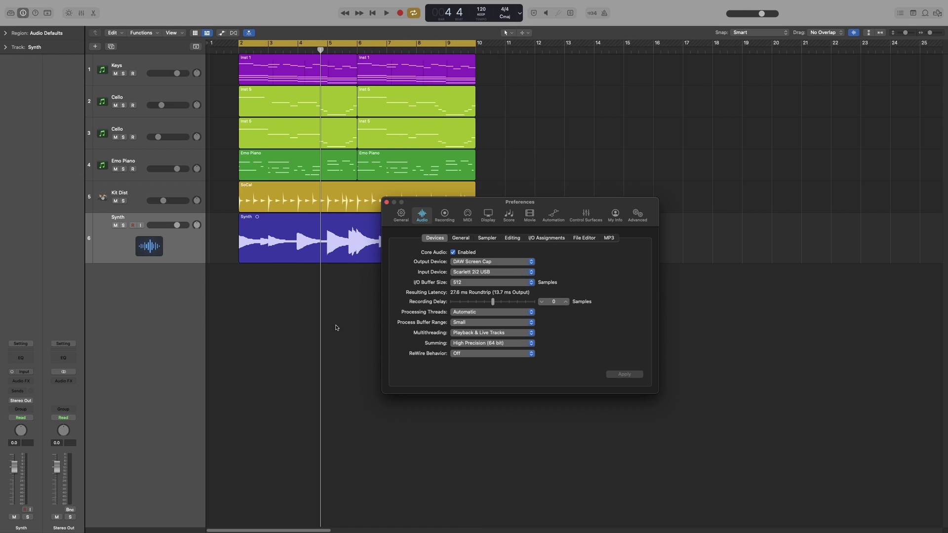
click(401, 215)
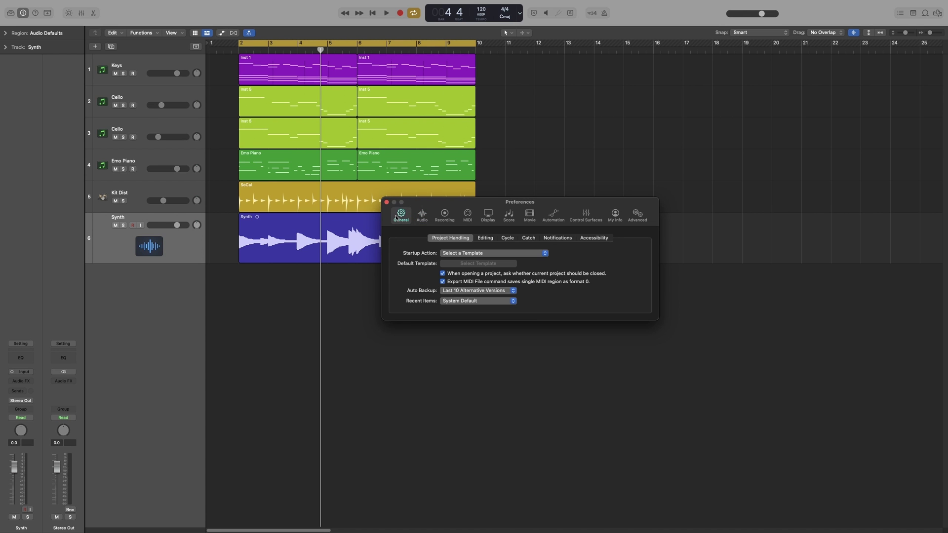
click(488, 239)
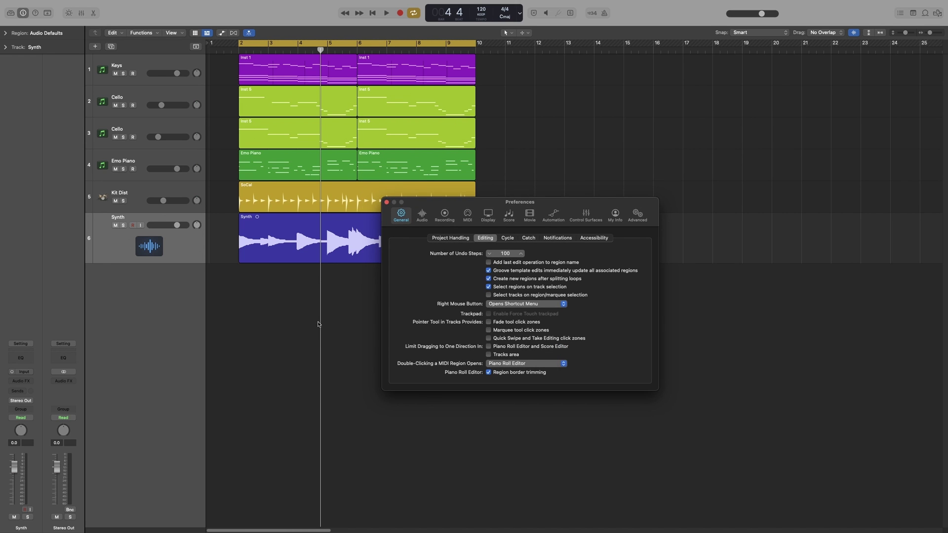
Check the default right-click shortcut menus, then set Right Mouse Button to Opens Tool Menu and test it.
right_click(308, 316)
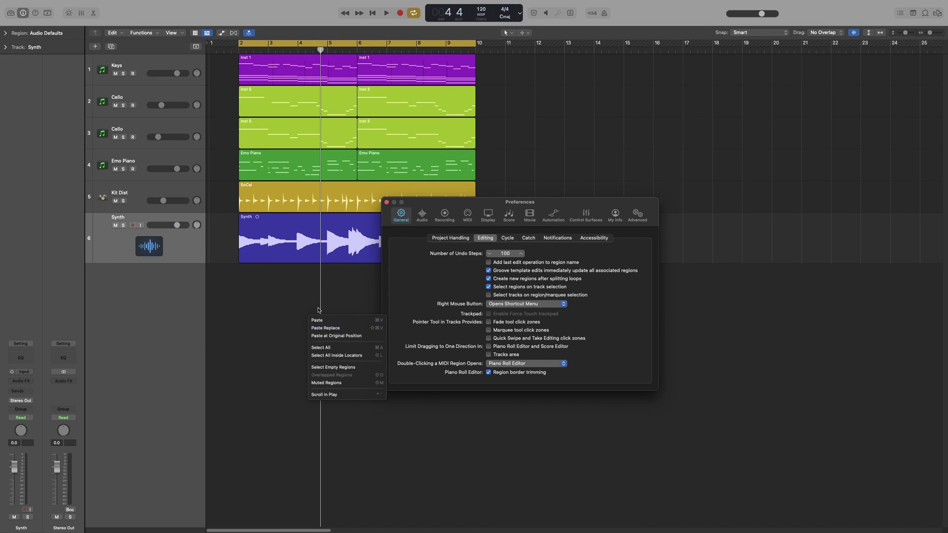
right_click(290, 235)
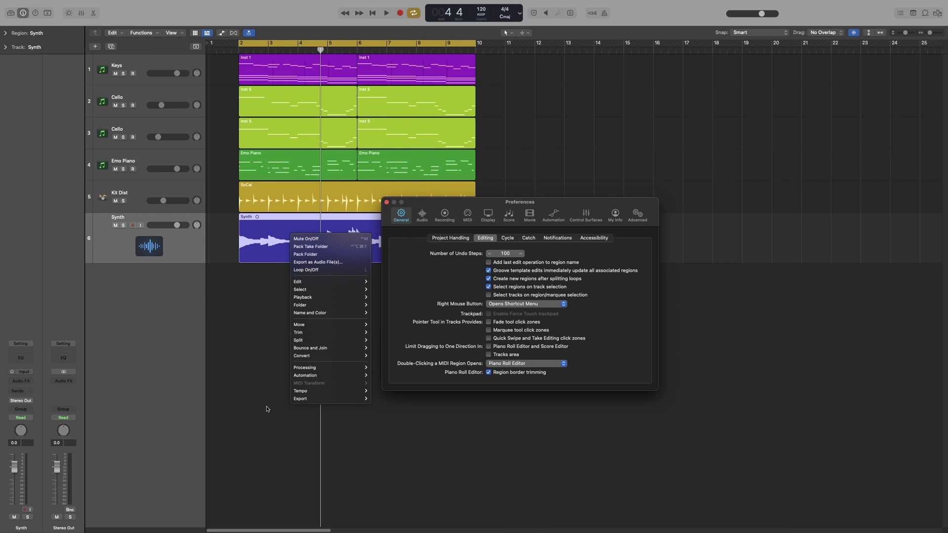
click(434, 309)
click(509, 305)
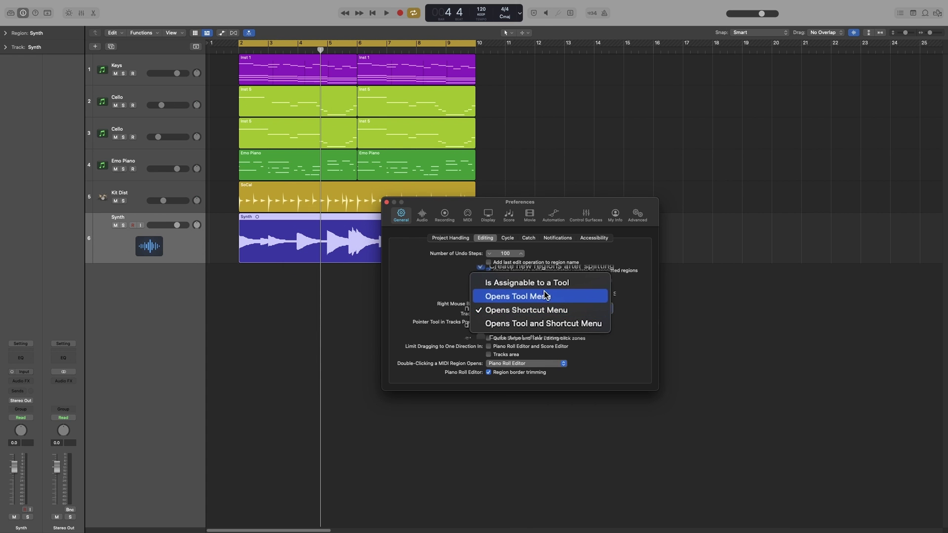
click(499, 297)
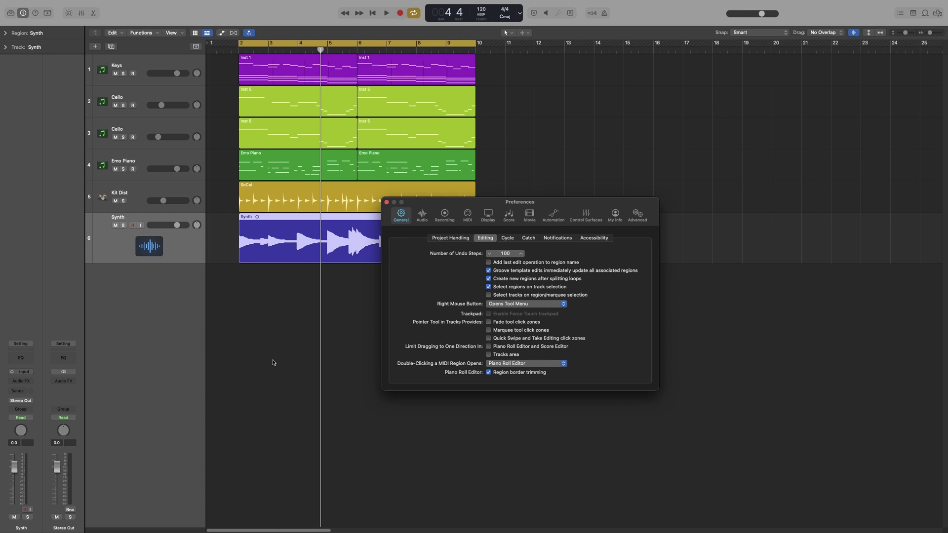
right_click(269, 327)
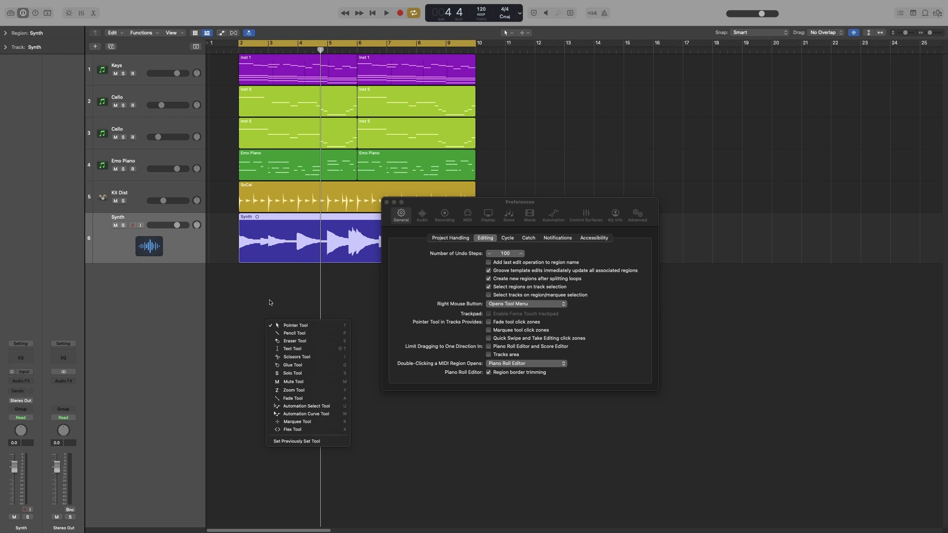
right_click(269, 301)
click(505, 308)
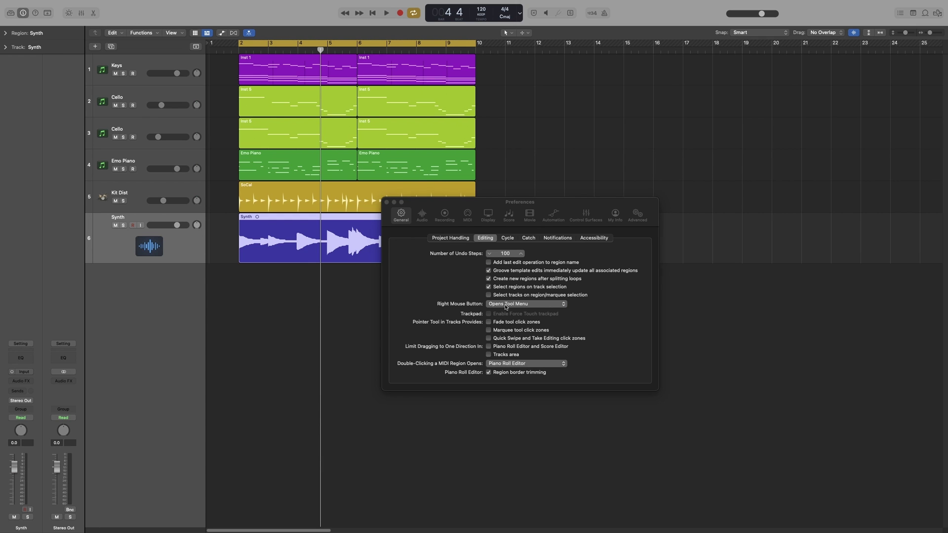
Change Right Mouse Button to Opens Tool and Shortcut Menu and test the combined menu.
click(505, 306)
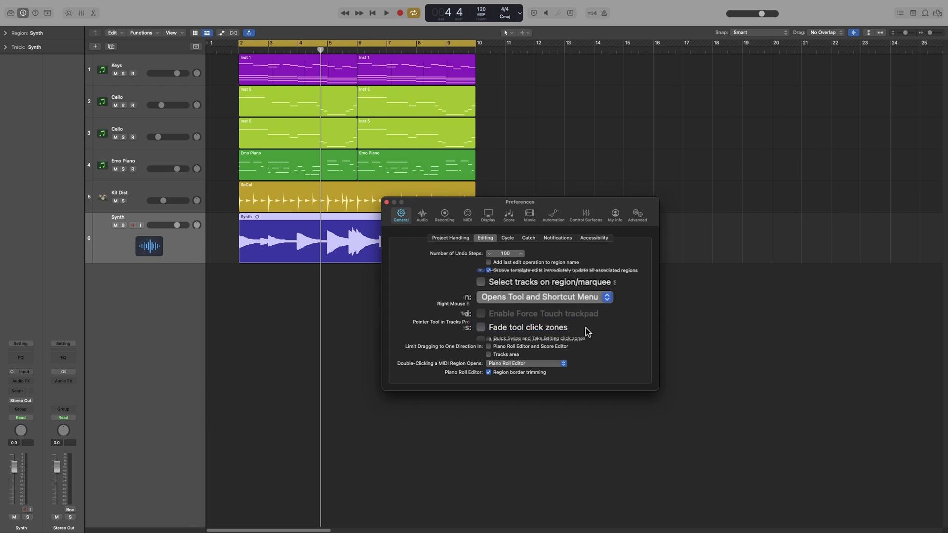
click(526, 327)
right_click(255, 303)
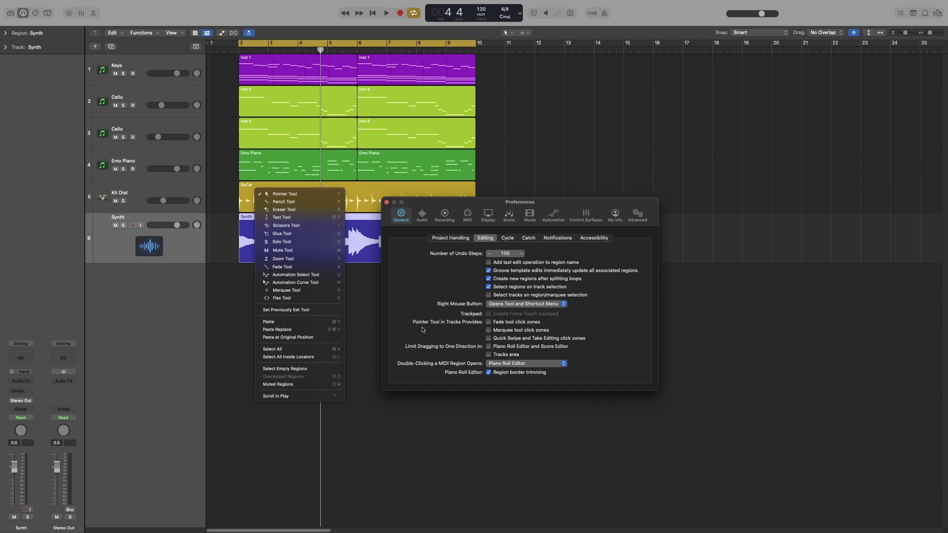
Make right-click Is Assignable to a Tool, test Scissors splits on the Synth region, then undo them.
click(502, 306)
click(502, 305)
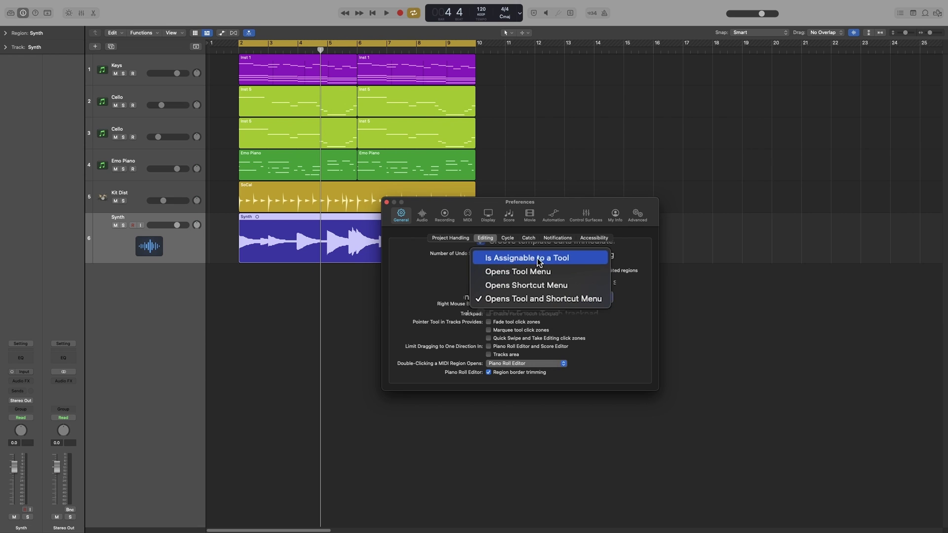
click(566, 261)
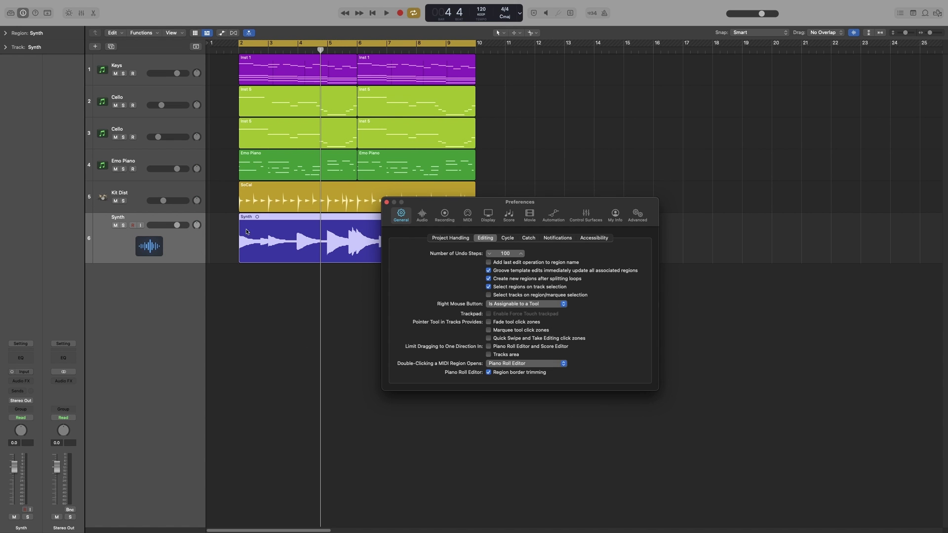
click(260, 239)
click(291, 242)
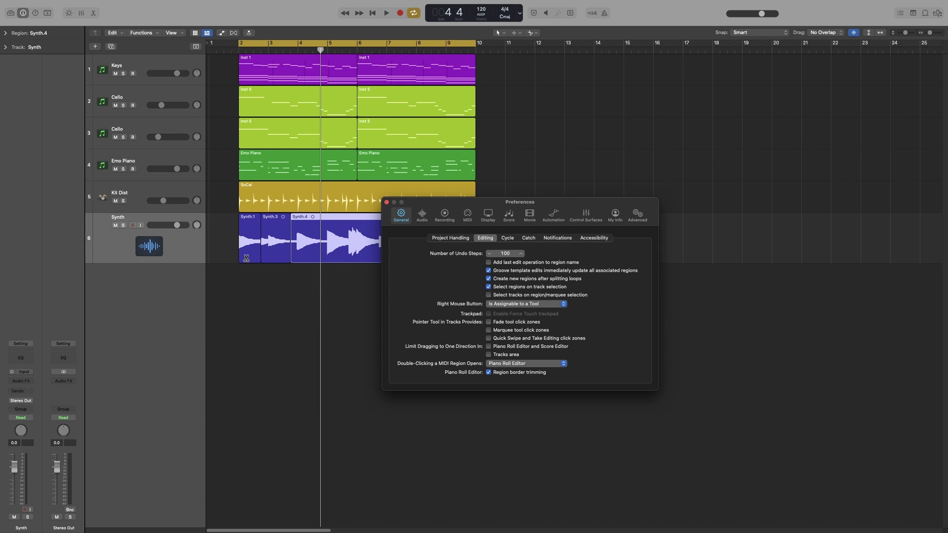
key(super+z)
key(super+z)
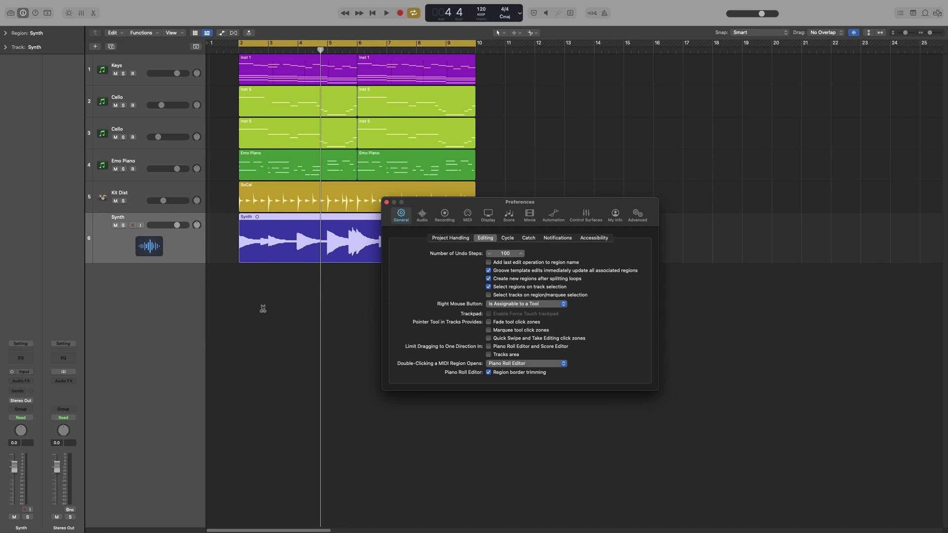
Set Right Mouse Button back to Opens Shortcut Menu and close Preferences.
click(521, 304)
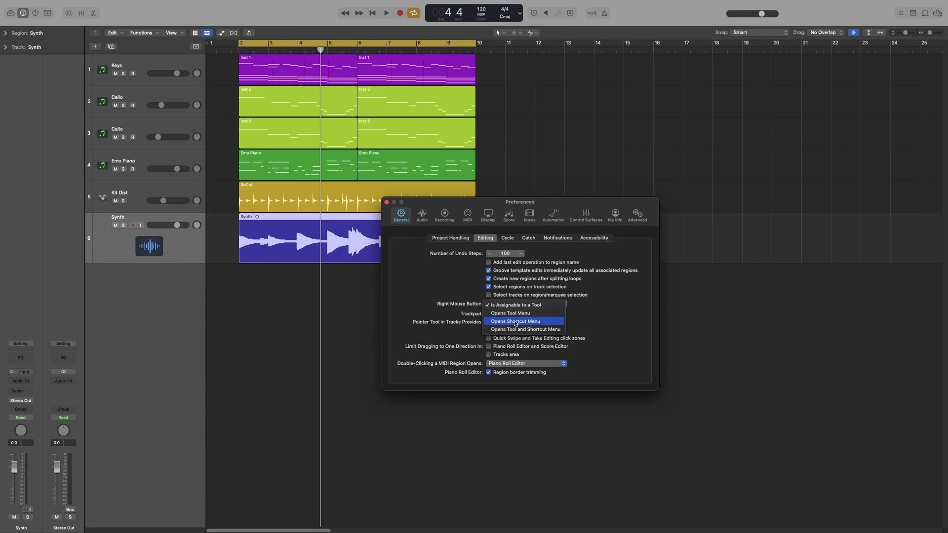
click(516, 321)
click(387, 202)
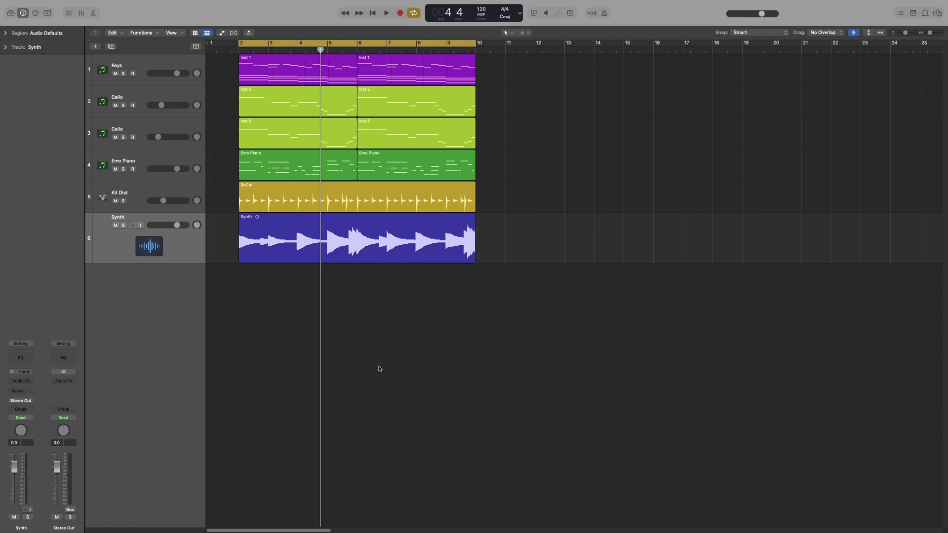
key(t)
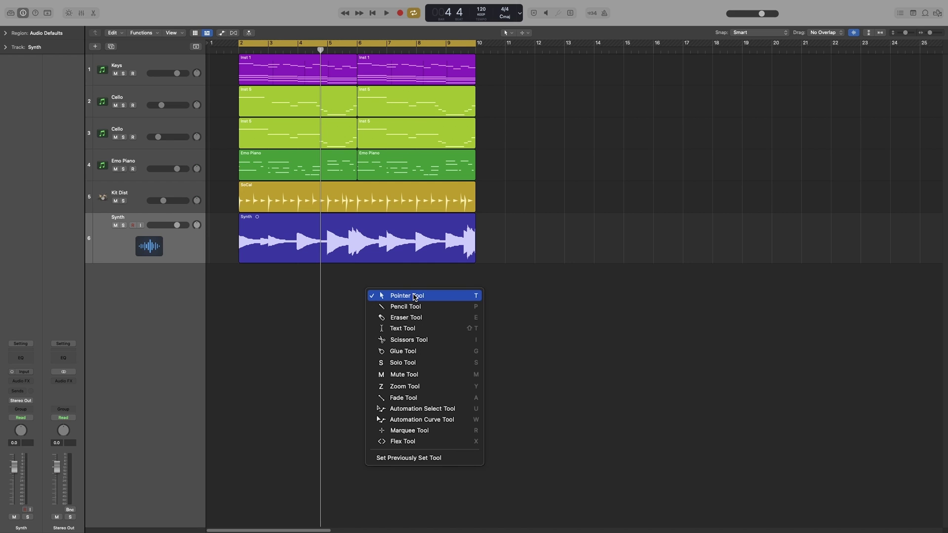
click(329, 326)
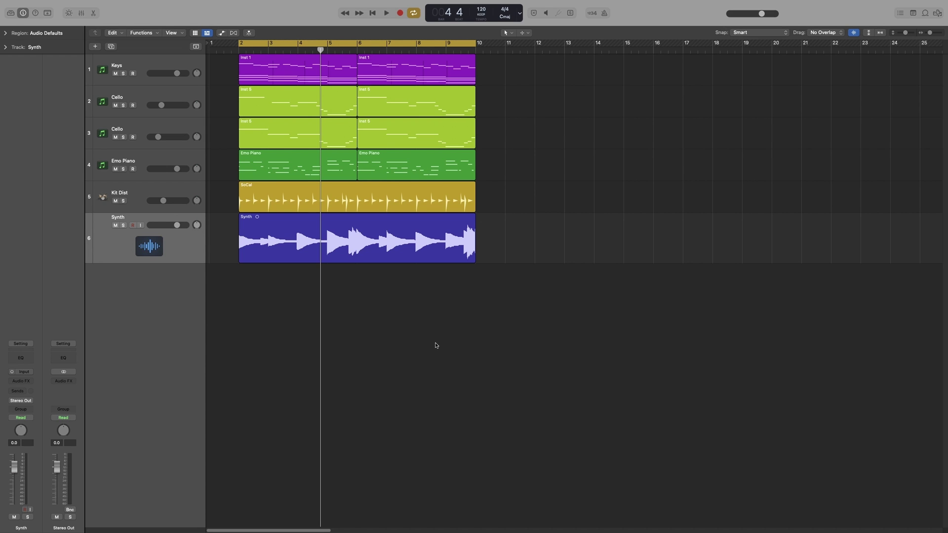
drag(277, 254, 536, 256)
key(super+z)
drag(516, 190, 432, 236)
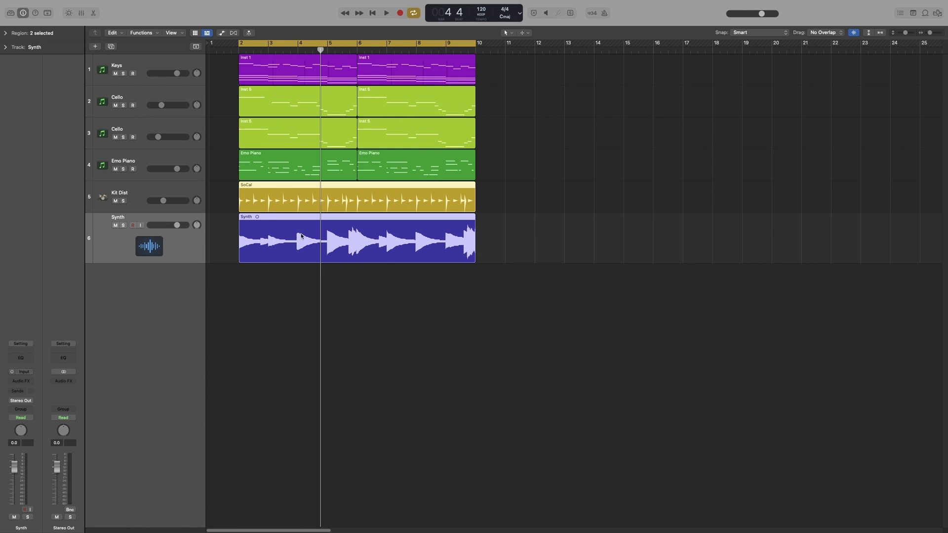
drag(278, 241, 561, 252)
key(super+z)
click(361, 292)
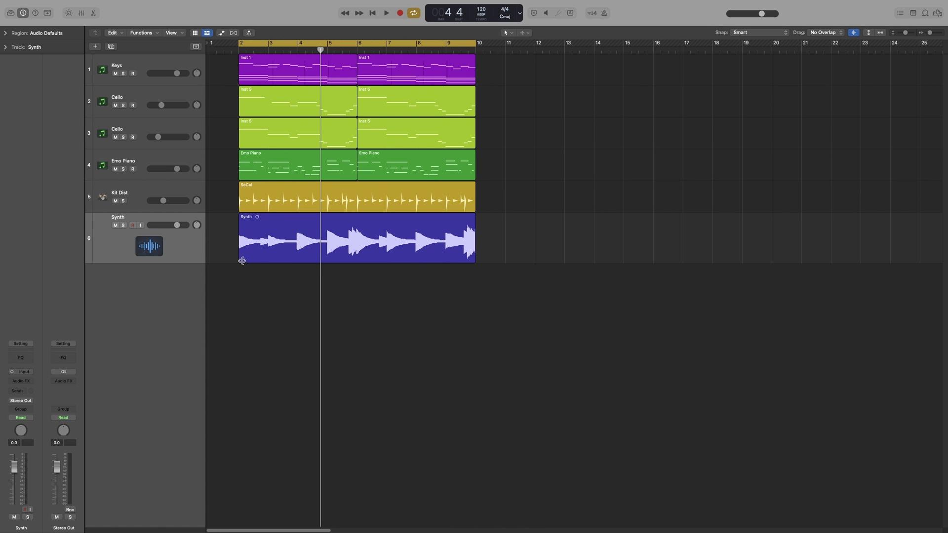
mouse_move(472, 257)
mouse_down()
mouse_move(322, 271)
mouse_move(501, 271)
mouse_move(466, 274)
mouse_move(476, 271)
mouse_up()
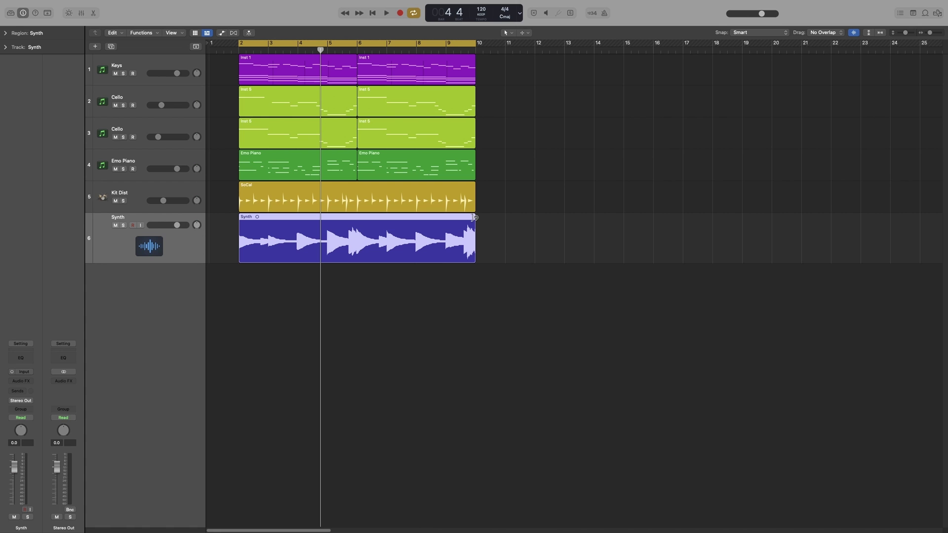
drag(475, 217, 450, 238)
Enable Fade tool click zones, then draw and curve a fade-in at the Synth region's start.
key(super+comma)
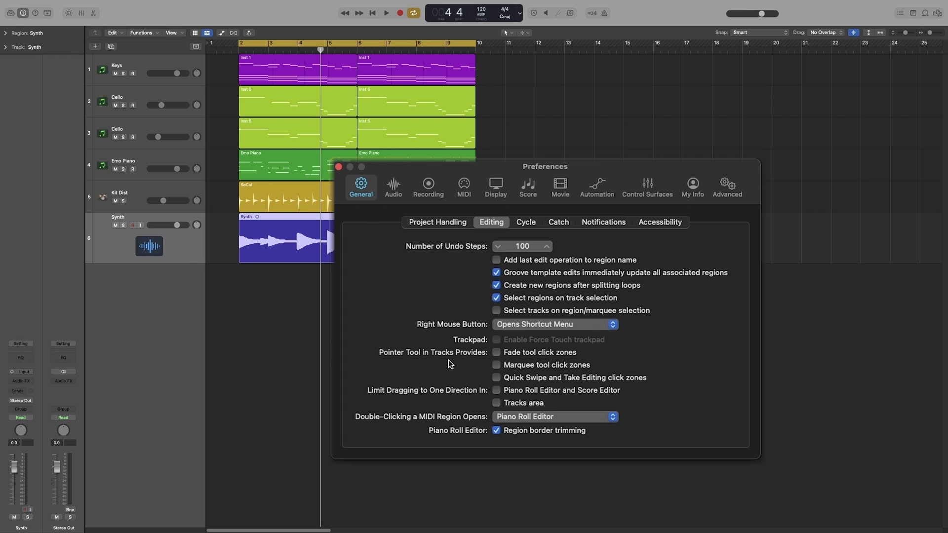
click(497, 356)
click(245, 232)
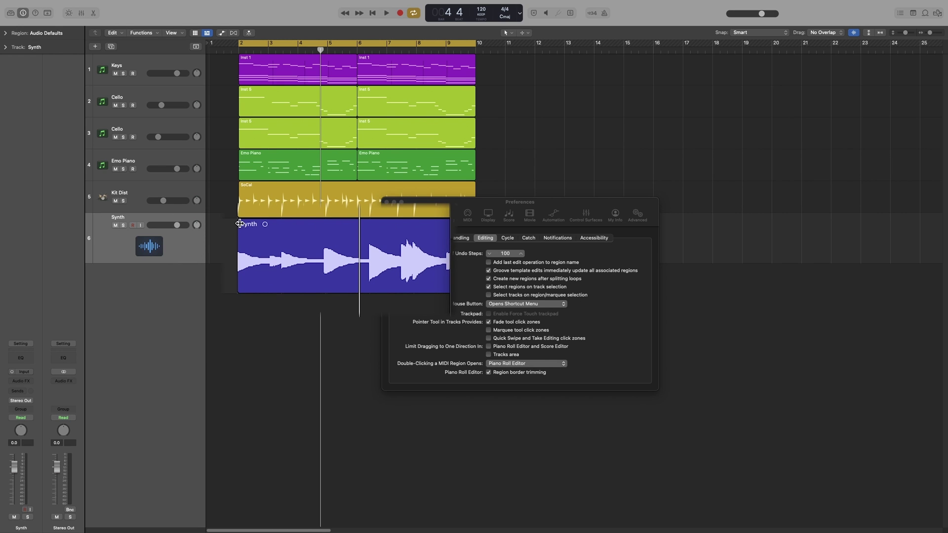
drag(238, 224, 270, 229)
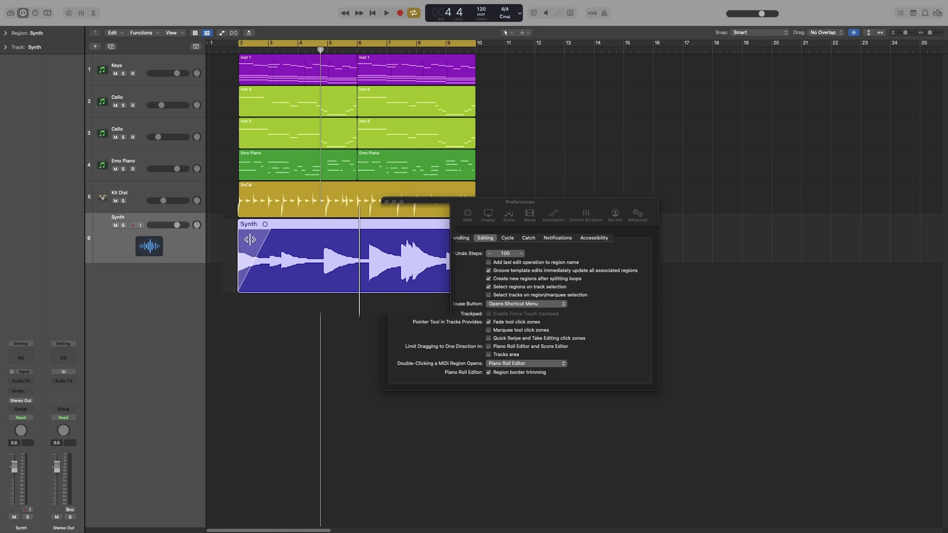
mouse_move(249, 239)
mouse_down()
mouse_move(290, 268)
mouse_move(241, 241)
mouse_up()
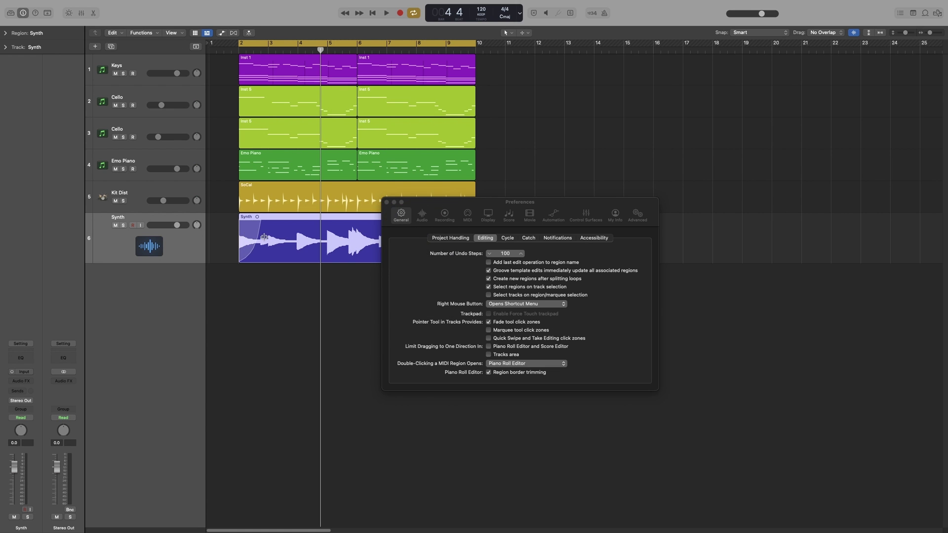
Close Preferences, lengthen the Synth region and drag away its fade-out.
click(387, 202)
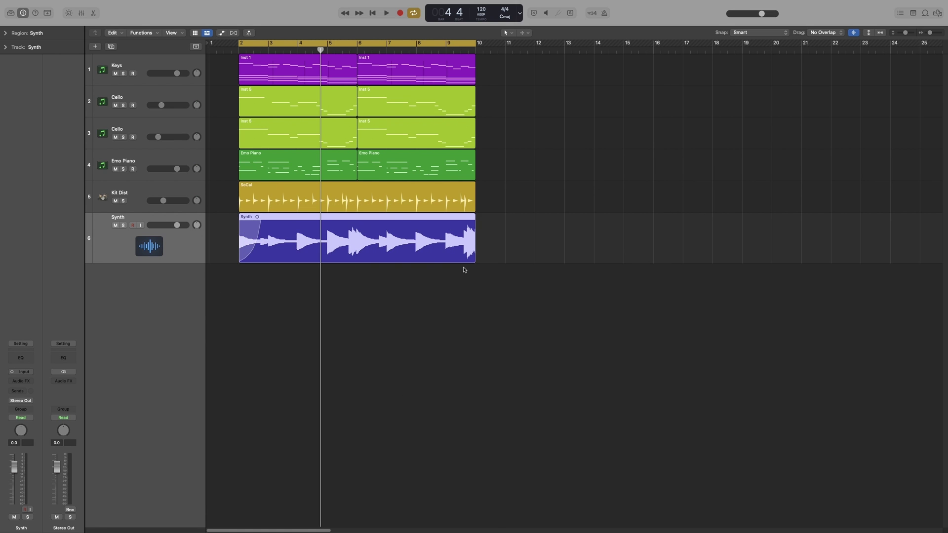
mouse_move(474, 258)
mouse_down()
mouse_move(475, 241)
mouse_move(522, 247)
mouse_move(475, 244)
mouse_up()
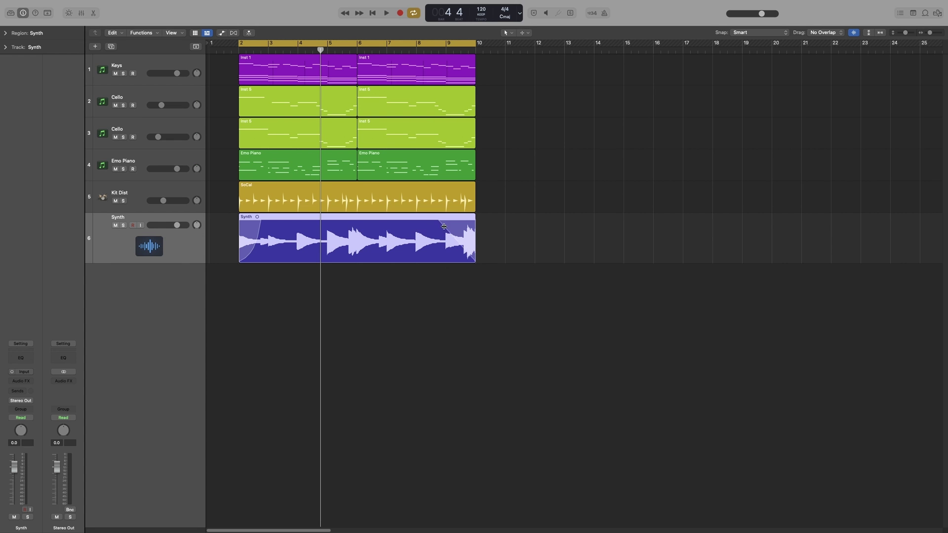
drag(452, 225, 480, 227)
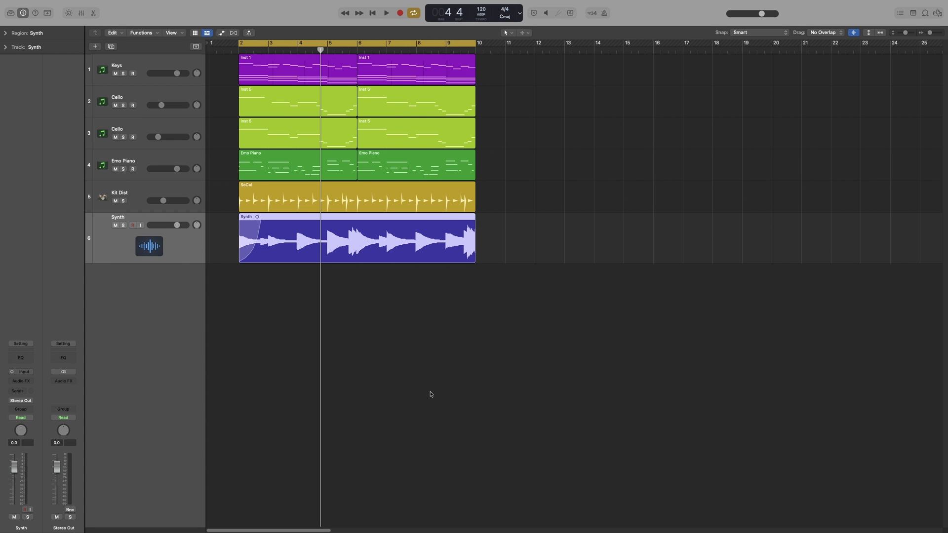
Reselect the Synth region and drag its fade-in curve so it rises quickly, stretching to about bar 4.
key(super+comma)
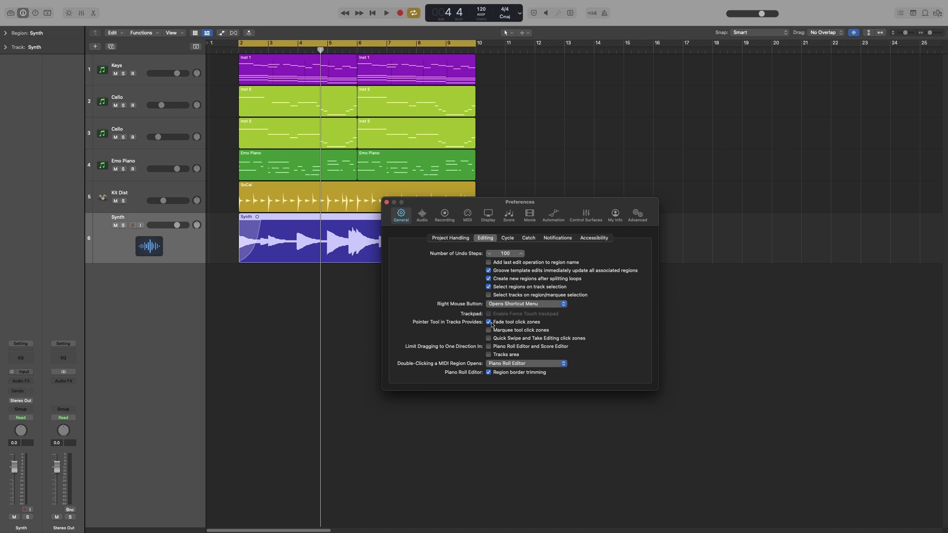
click(387, 202)
click(273, 278)
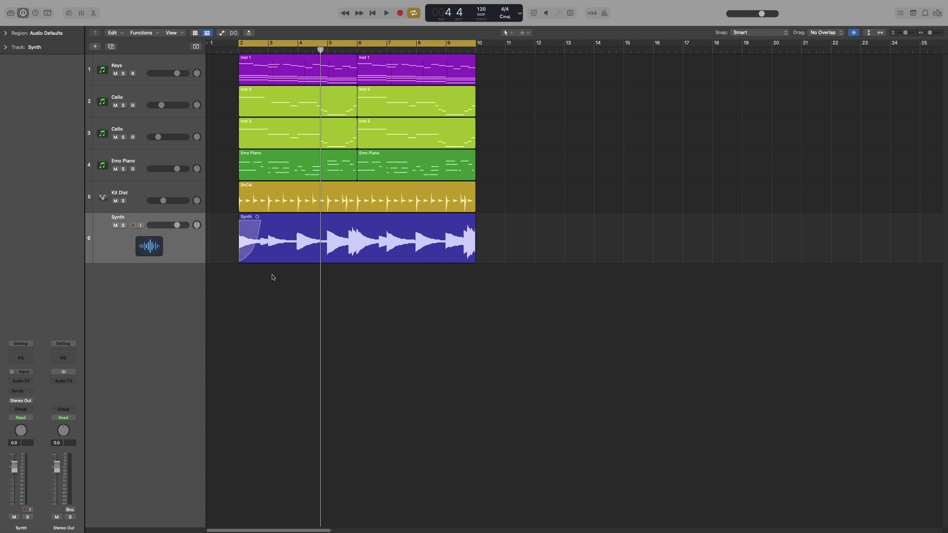
click(243, 222)
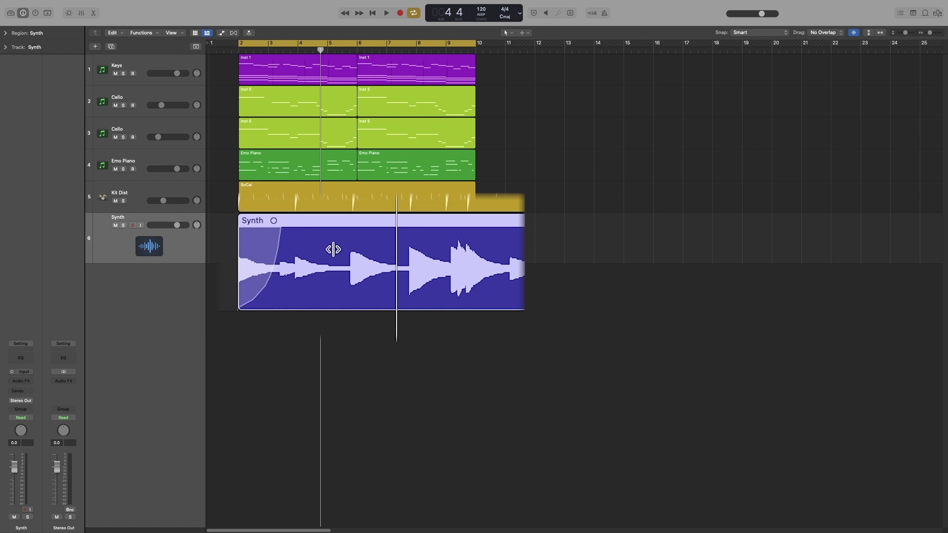
mouse_move(287, 247)
mouse_down()
mouse_move(265, 223)
mouse_move(253, 228)
mouse_move(293, 246)
mouse_up()
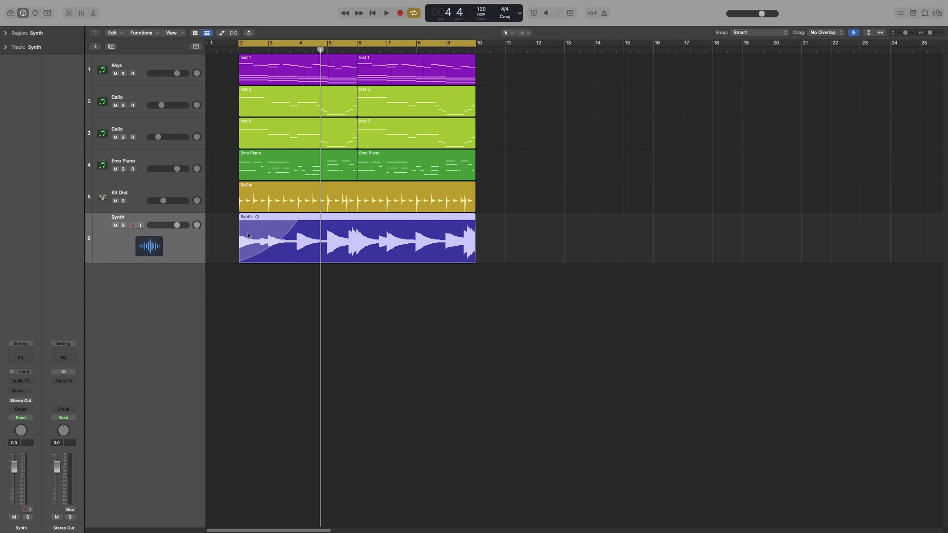
Set the Synth region's Fade-In Curve to 0 in the Region inspector.
click(6, 33)
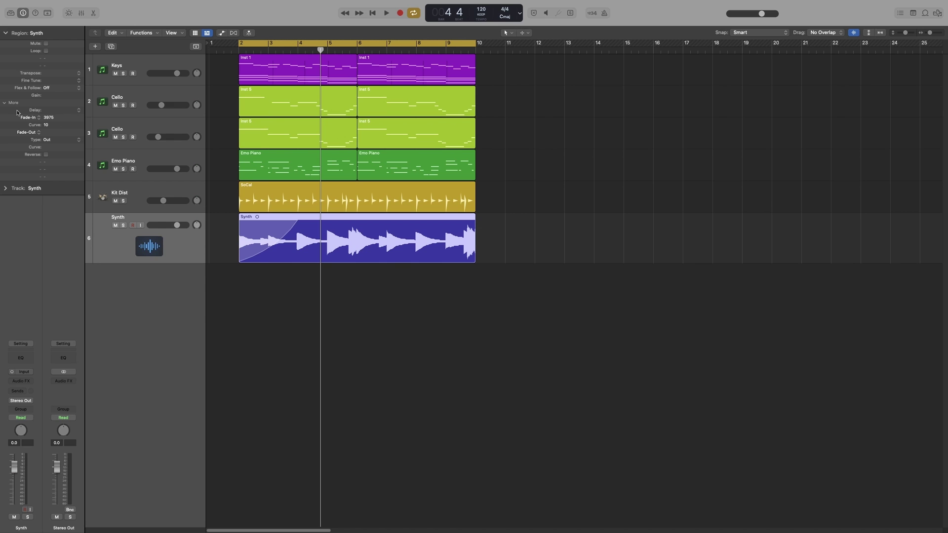
double_click(46, 125)
text(0)
key(Return)
Reselect the Synth region and delete its fade-in.
click(252, 305)
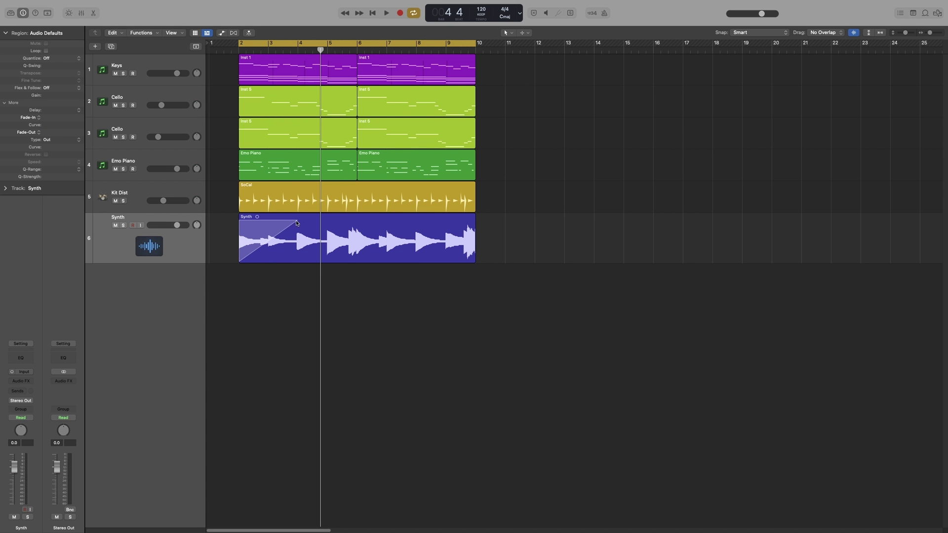
click(296, 220)
alt+click(296, 221)
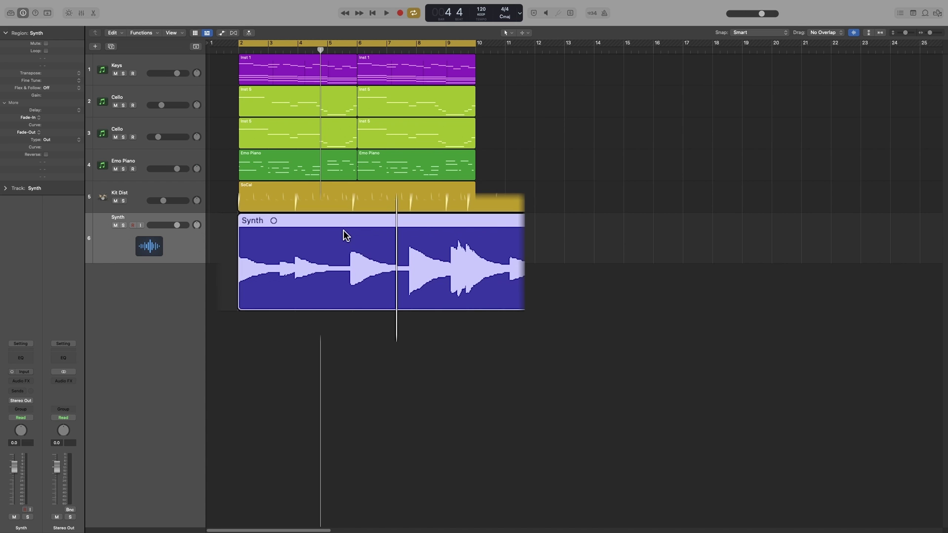
drag(342, 230, 348, 266)
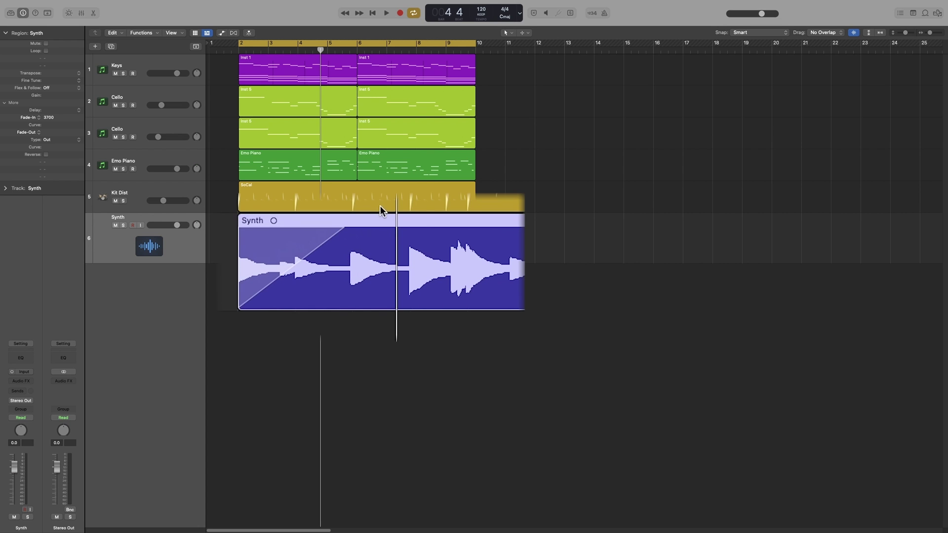
drag(290, 229, 202, 212)
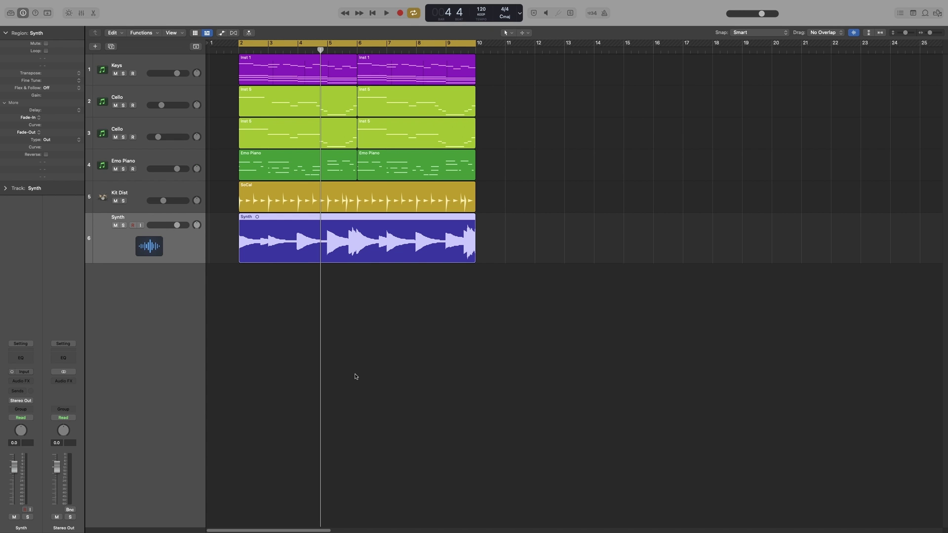
Reopen Preferences and check Marquee tool click zones on the General Editing page.
key(super+comma)
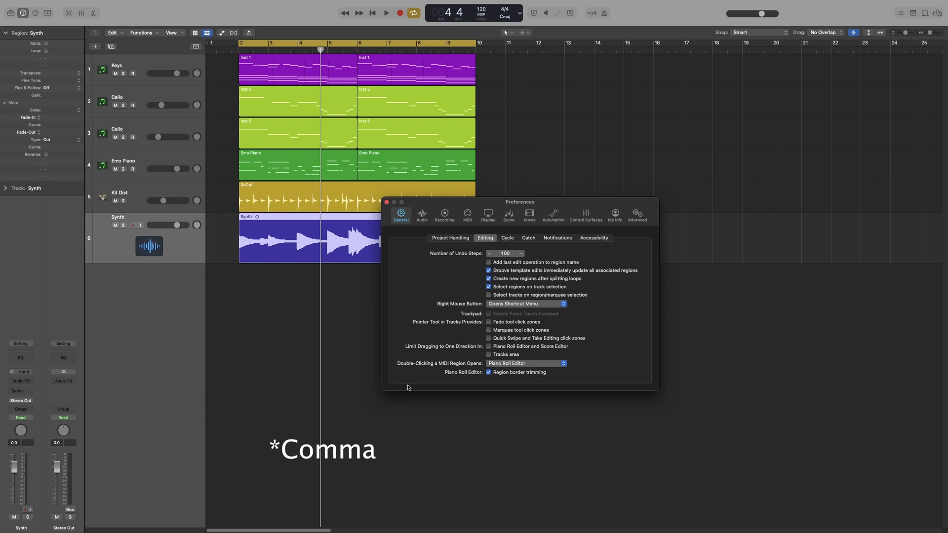
click(488, 330)
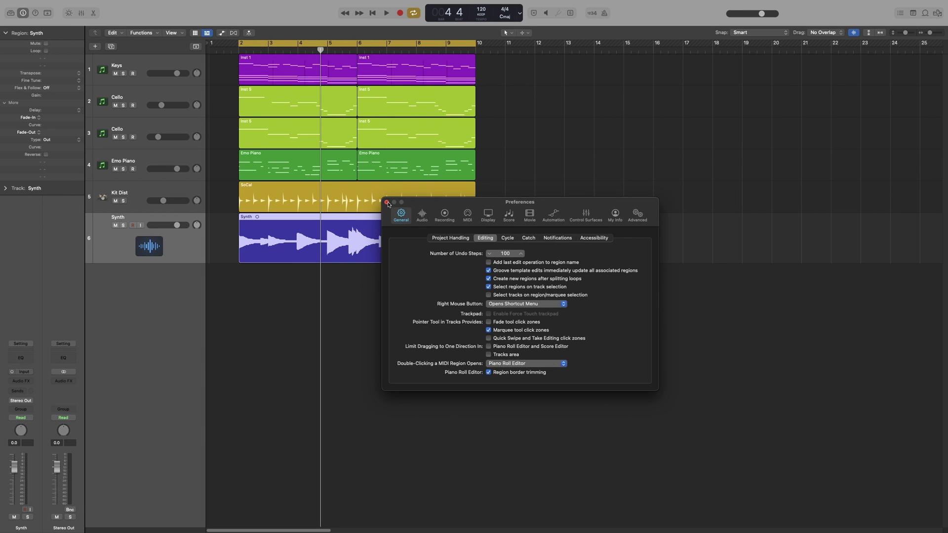
Close Preferences, try moving the Synth region later, return it to bar 2, and try looping it.
click(389, 204)
drag(284, 226, 483, 225)
drag(613, 227, 416, 226)
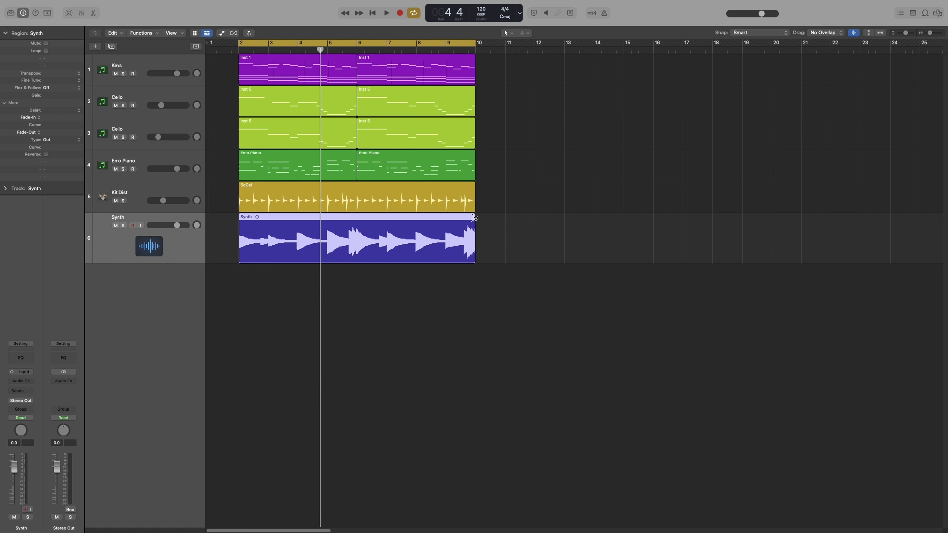
mouse_move(473, 218)
mouse_down()
mouse_move(571, 219)
mouse_move(476, 219)
mouse_up()
Marquee-select the Synth region from about bar 3.4 to 6.3 and reopen the editing preferences.
drag(261, 255, 420, 256)
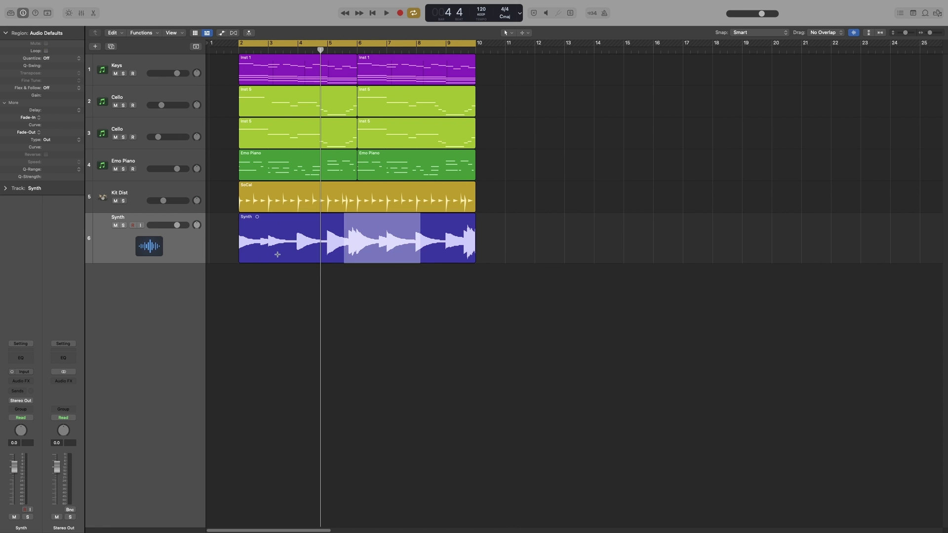
drag(264, 257, 401, 257)
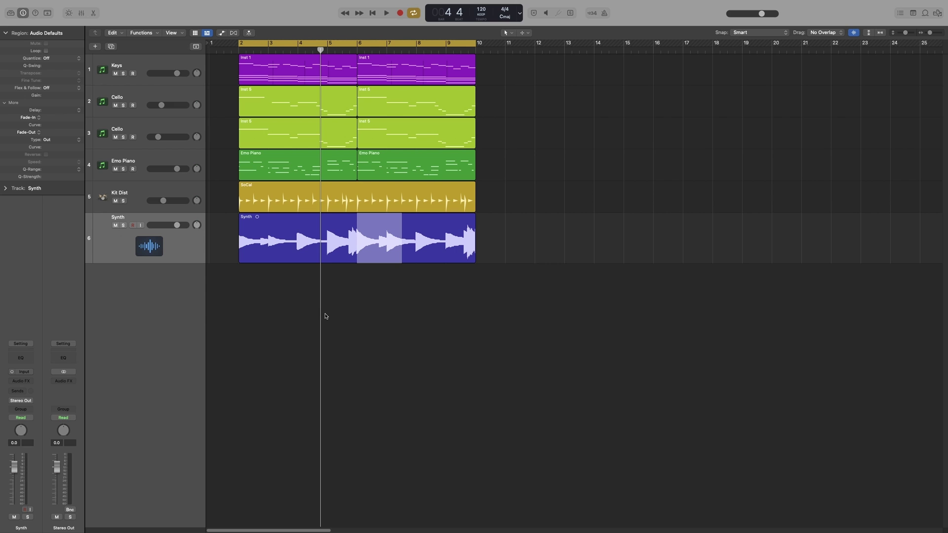
drag(280, 253, 365, 267)
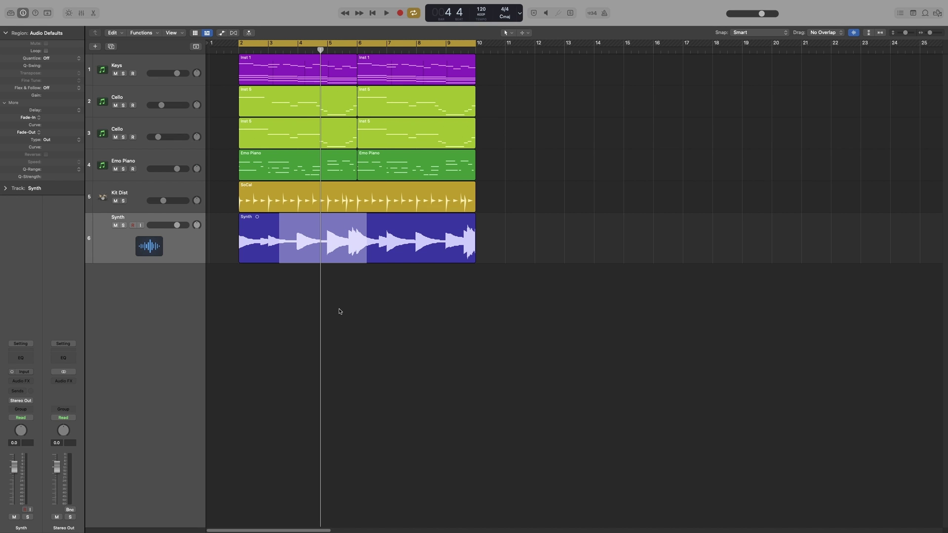
key(alt+comma)
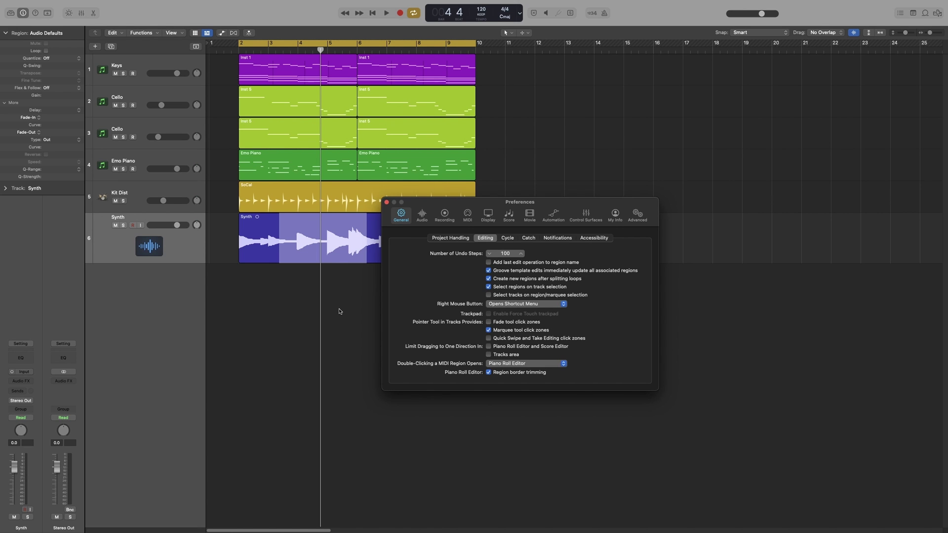
Uncheck Marquee tool click zones, close Preferences and clear the Synth region's marquee selection.
click(488, 330)
click(386, 203)
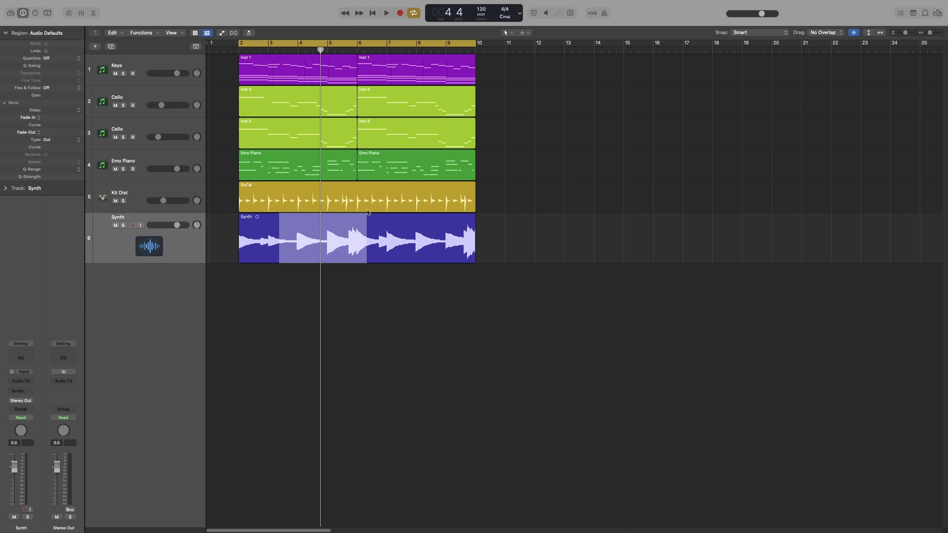
click(376, 334)
Pick the Pencil Tool from the T menu, then test it on the empty Synth lane and cancel the file dialog.
key(t)
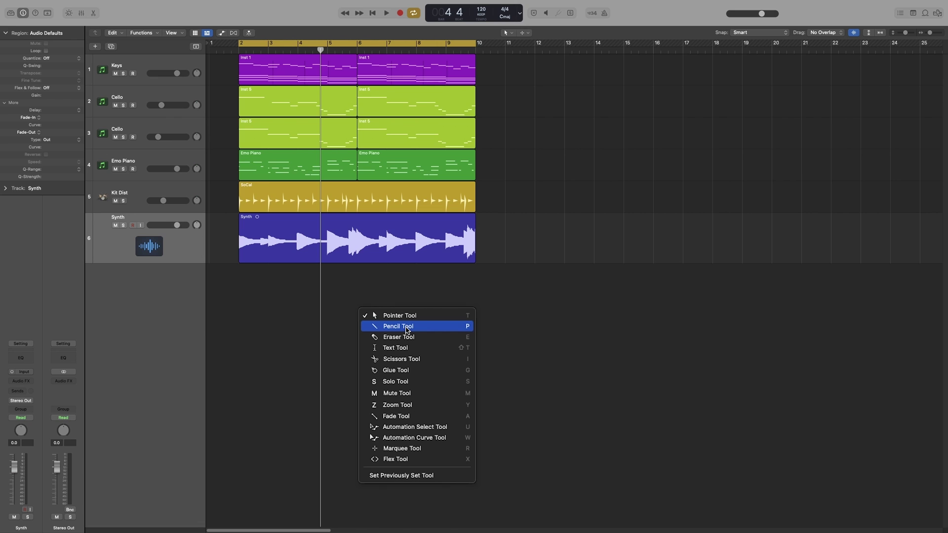
click(398, 326)
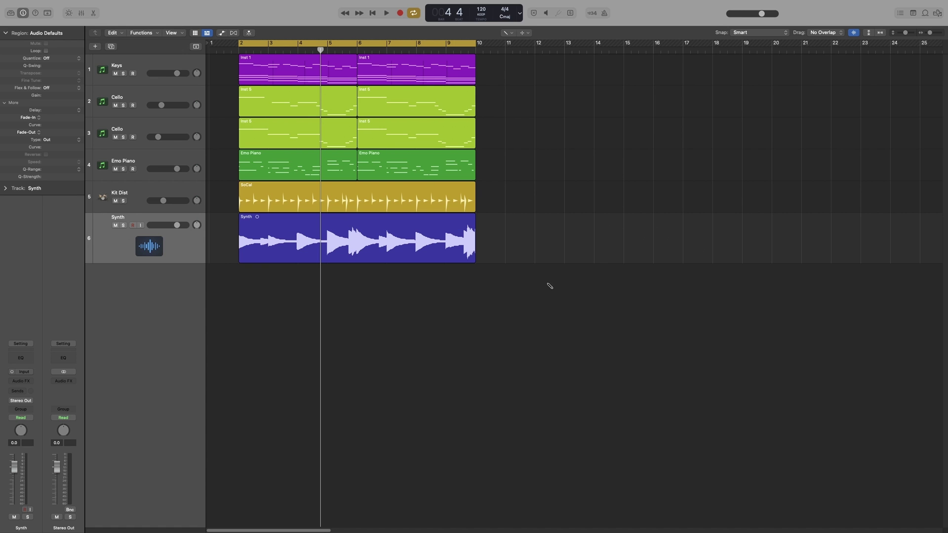
click(530, 233)
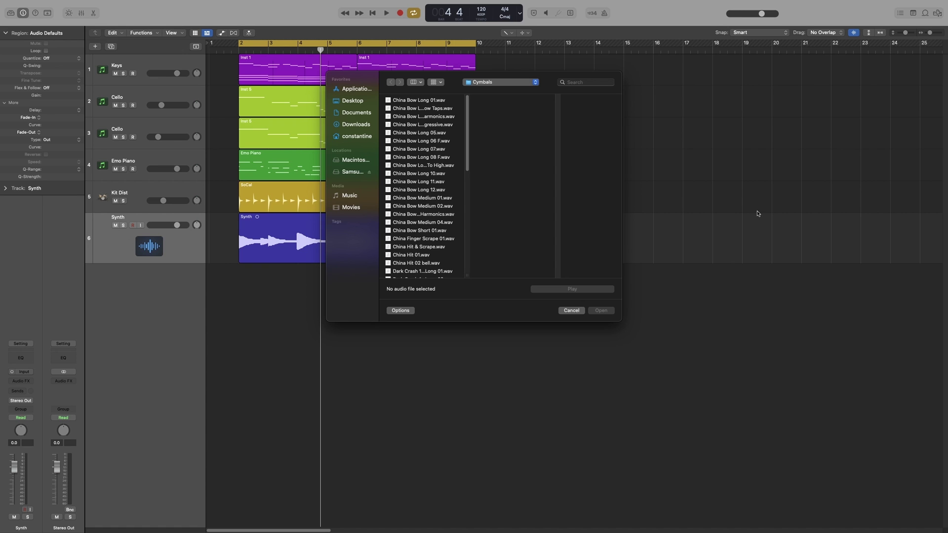
click(563, 310)
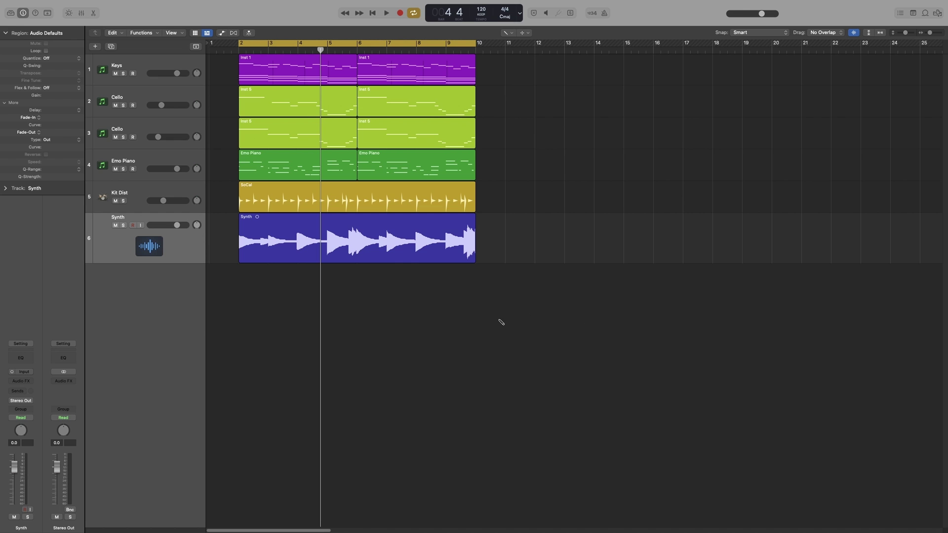
Draw empty MIDI regions on Keys at bar 11, upper Cello at bar 12, lower Cello at bar 11.
click(521, 81)
click(554, 112)
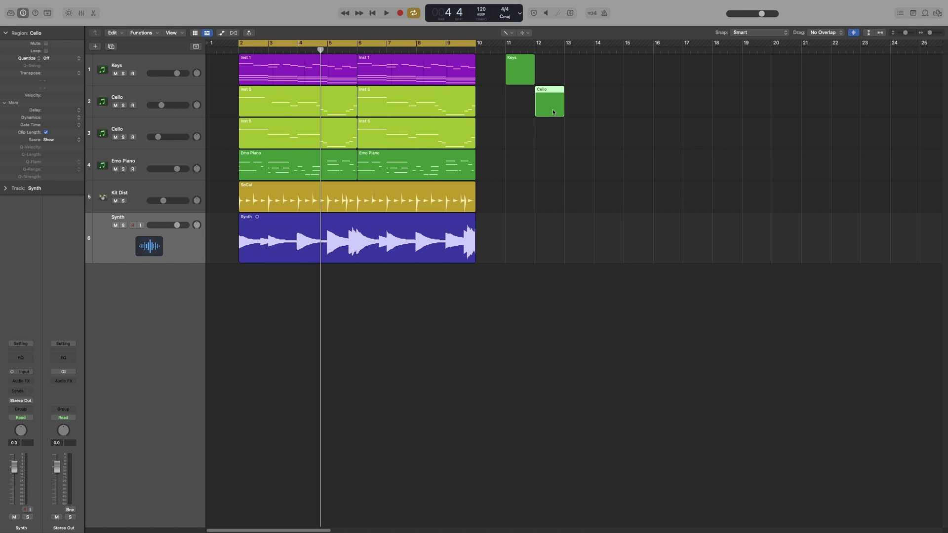
click(520, 143)
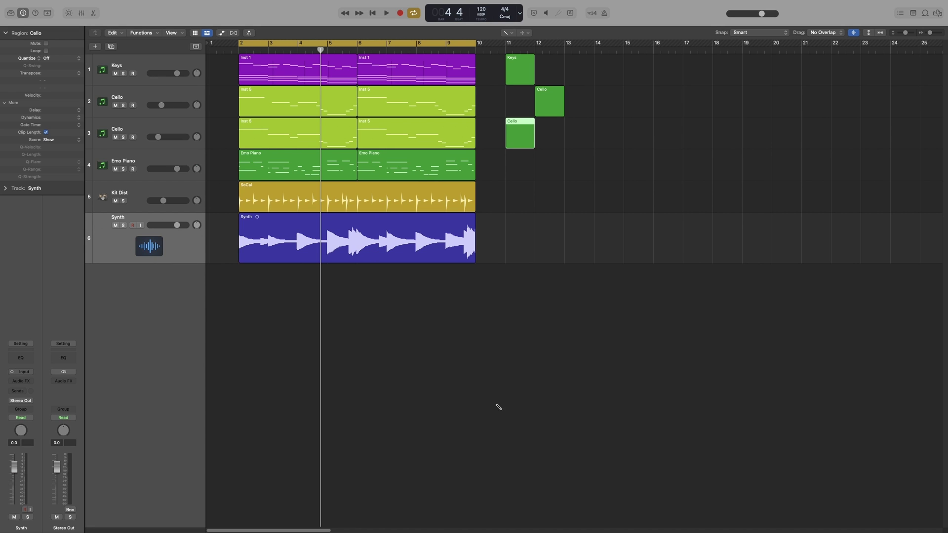
Try moving and resizing the Synth region, leaving it ending at bar 10.
click(360, 223)
mouse_move(361, 222)
mouse_down()
mouse_move(435, 223)
mouse_move(361, 222)
mouse_up()
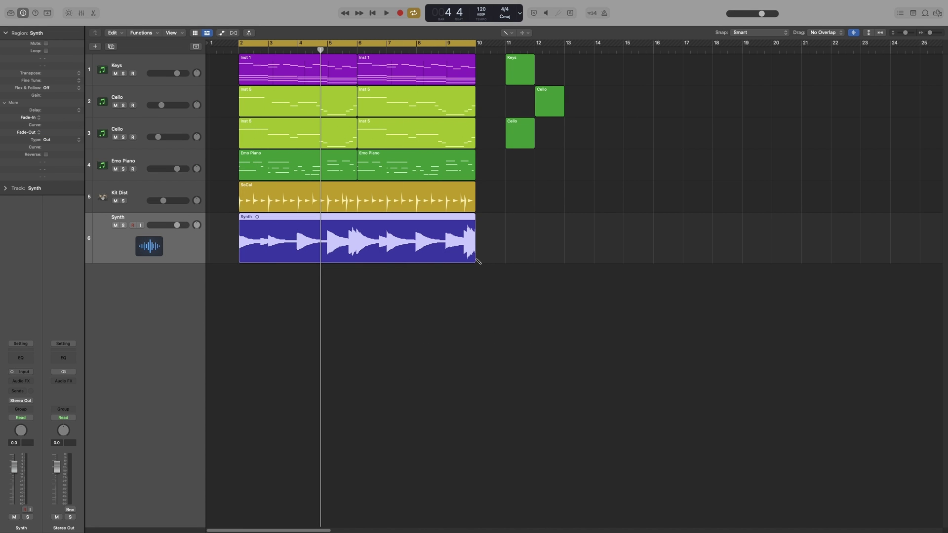
mouse_move(474, 258)
mouse_down()
mouse_move(502, 271)
mouse_move(475, 273)
mouse_up()
Add Synth volume points around bars 2.5, 3.3 and 4.7, dipping the last, then hide automation.
key(a)
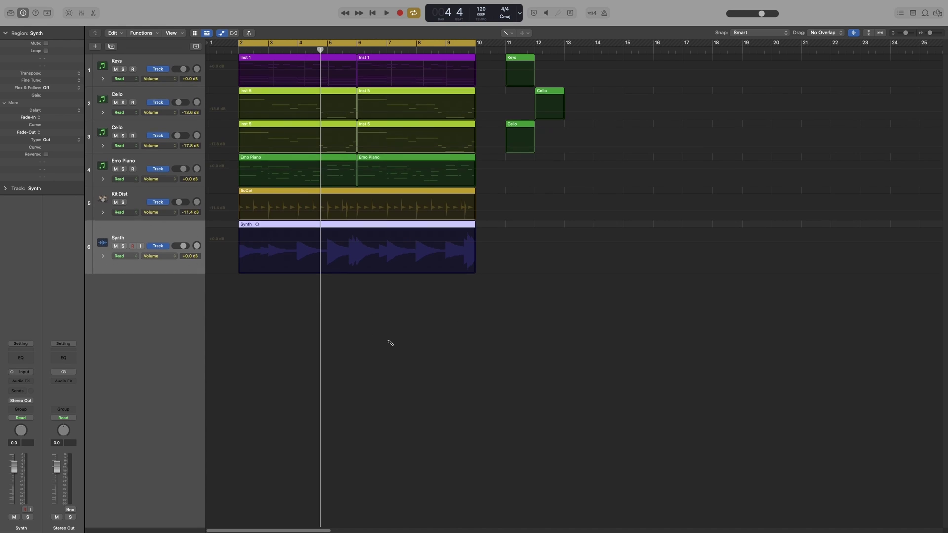
click(254, 248)
click(280, 249)
mouse_move(315, 249)
mouse_down()
mouse_move(329, 265)
mouse_move(361, 249)
mouse_move(400, 259)
mouse_move(438, 250)
mouse_up()
key(a)
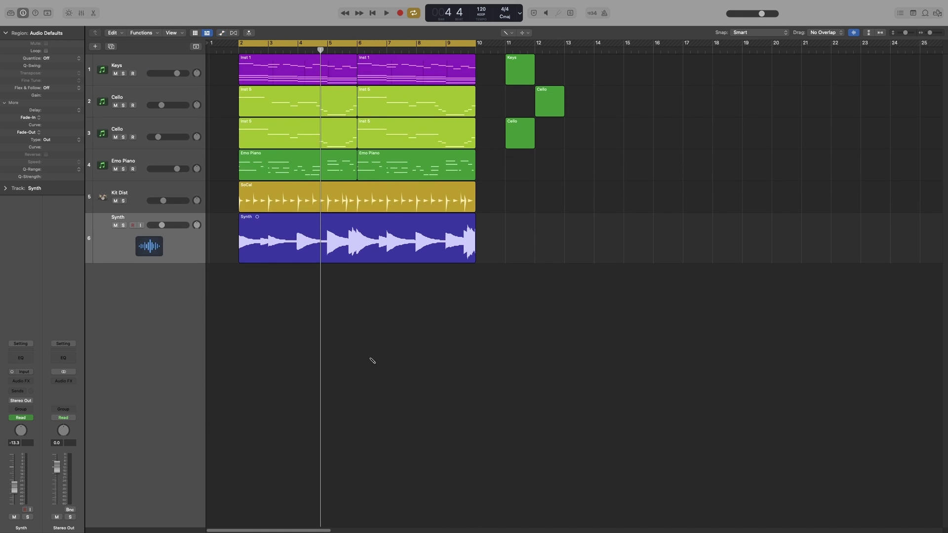
right_click(260, 127)
key(Escape)
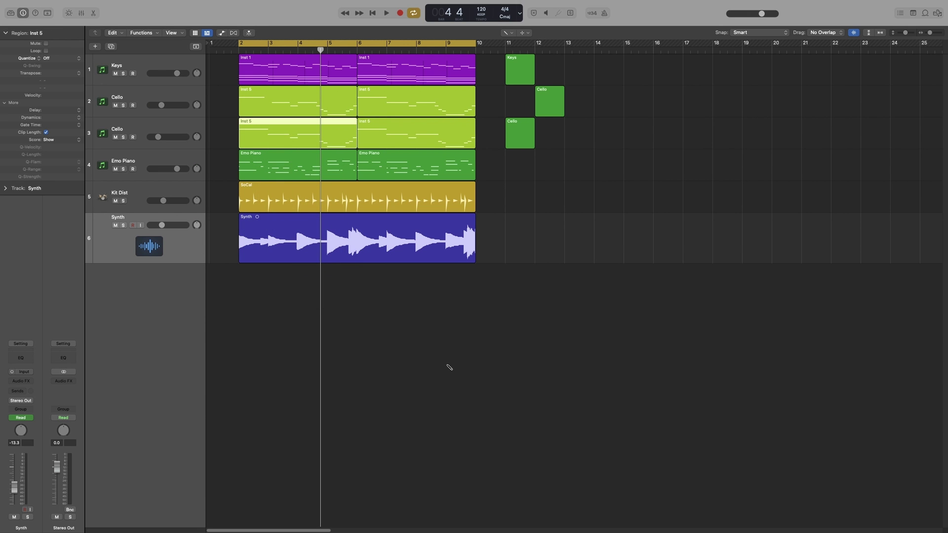
Open the Inst 5 region in the Piano Roll and inspect its tool list.
key(p)
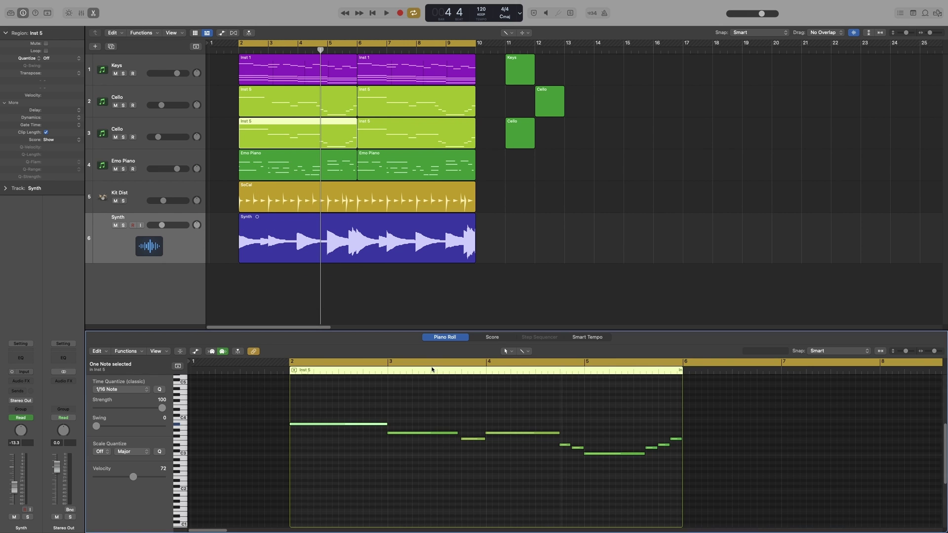
click(526, 351)
key(Escape)
click(529, 352)
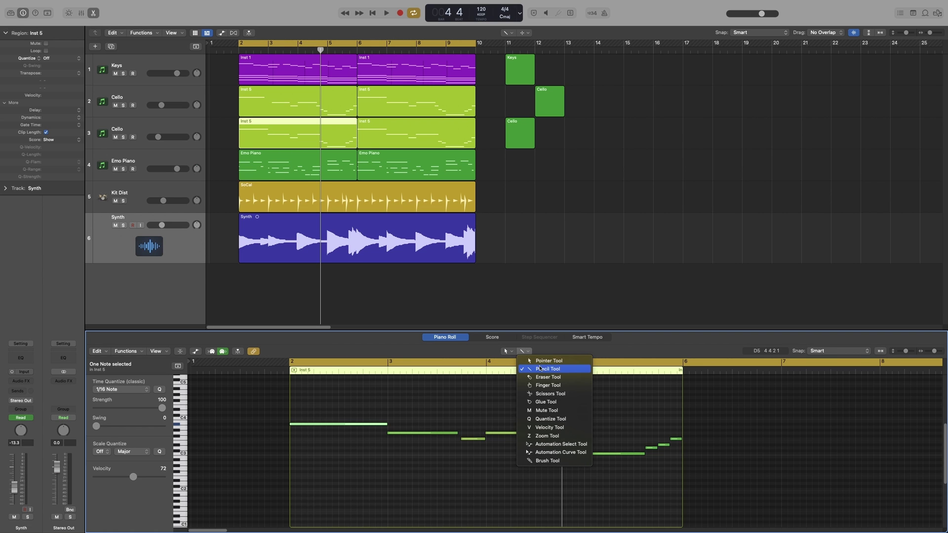
key(Escape)
Draw notes near bars 3.3, 4.3 and 5, then undo them and close the editor.
click(419, 403)
click(511, 409)
click(608, 410)
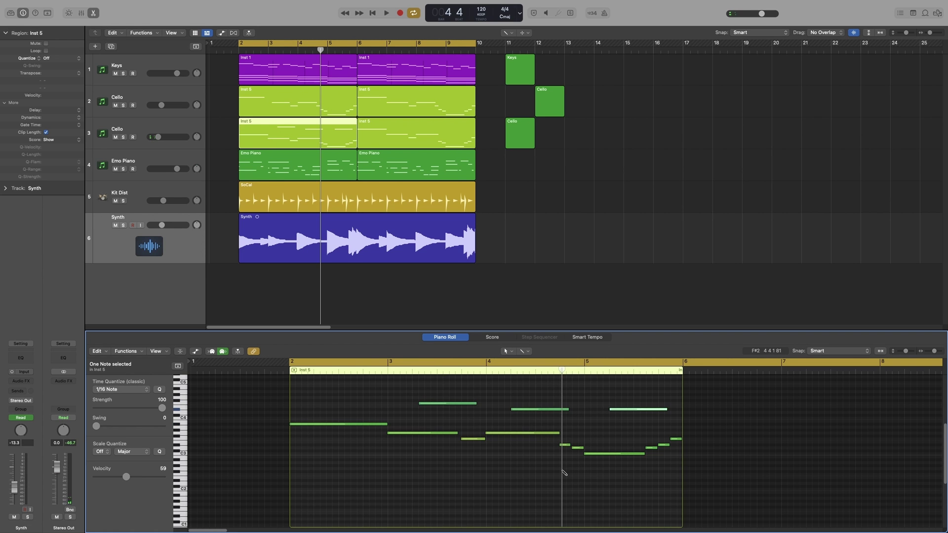
key(super+z)
key(super+z)
key(super+z)
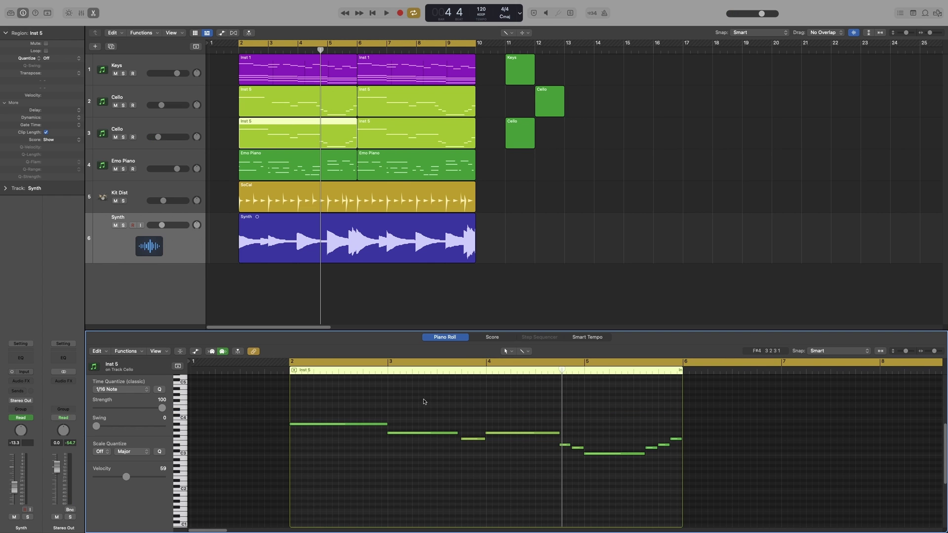
key(p)
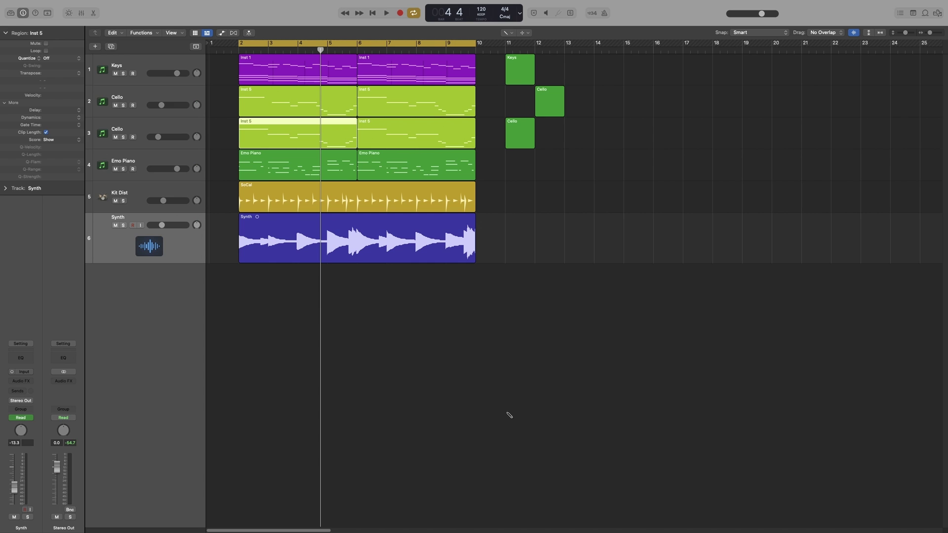
With the Eraser Tool, delete the Keys and Cello regions at bars 11–12.
key(t)
click(487, 360)
click(525, 138)
key(Delete)
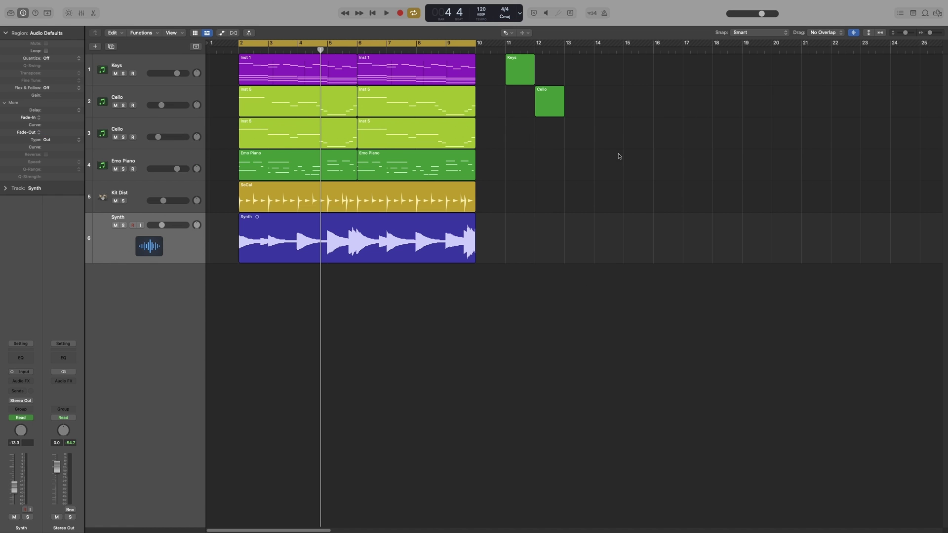
drag(619, 157, 512, 74)
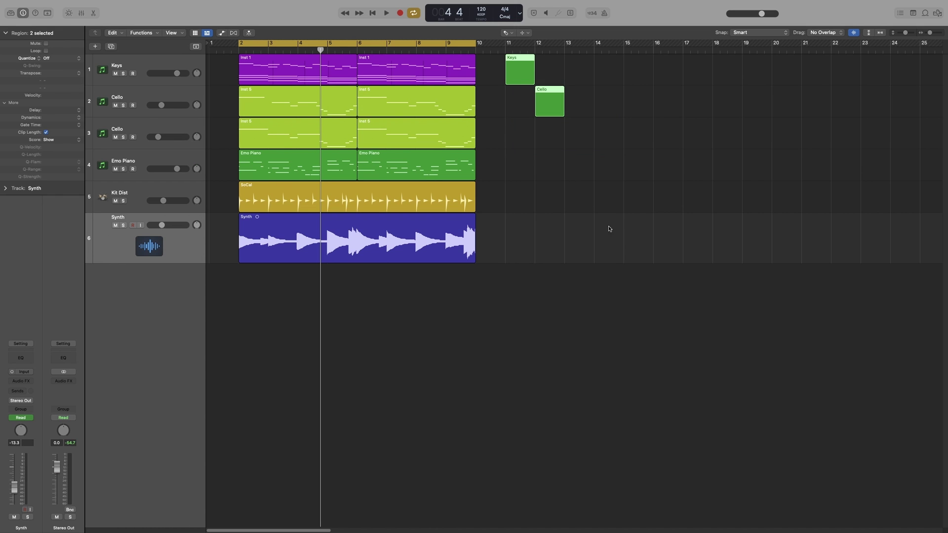
click(554, 108)
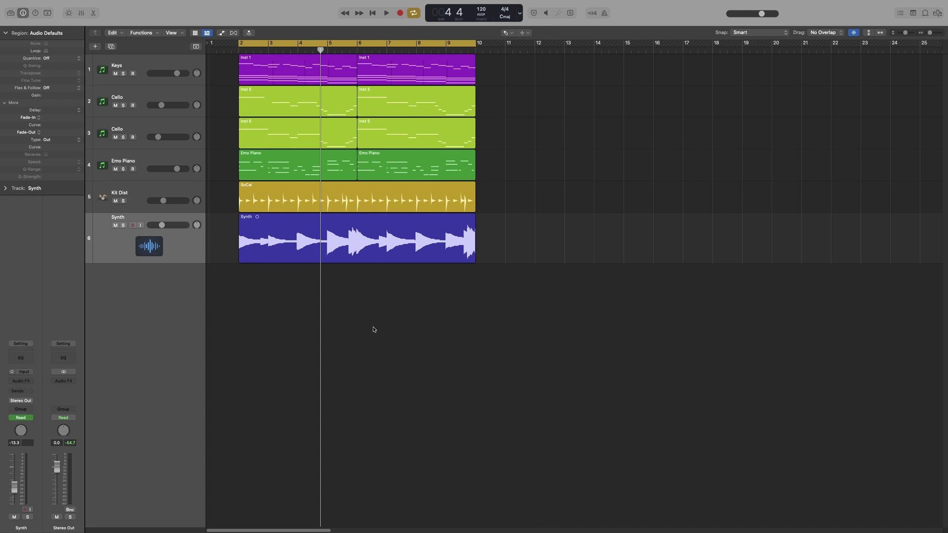
Flatten the Synth volume curve at -1.2 dB, hide automation, and select track 3's Inst 5 region.
key(a)
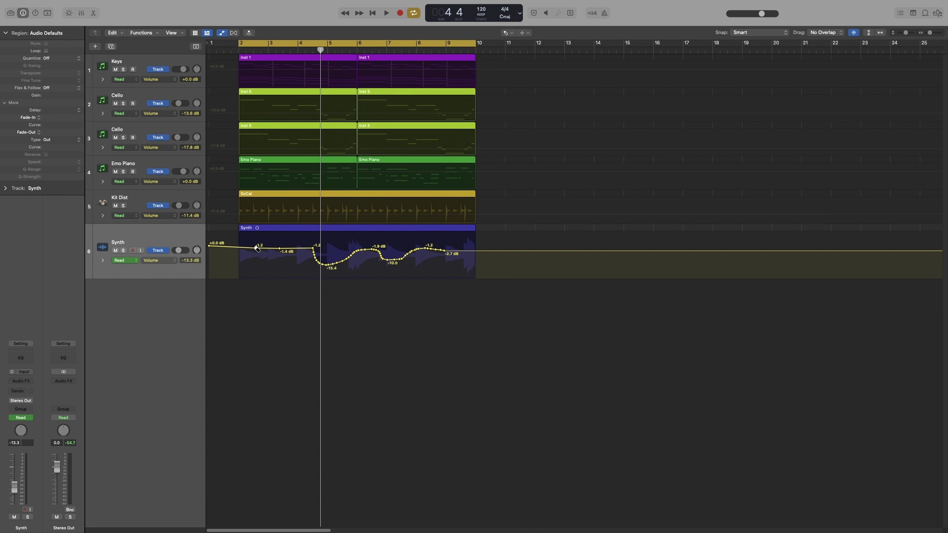
mouse_move(280, 252)
mouse_down()
mouse_move(490, 250)
mouse_move(483, 247)
mouse_up()
click(372, 250)
key(a)
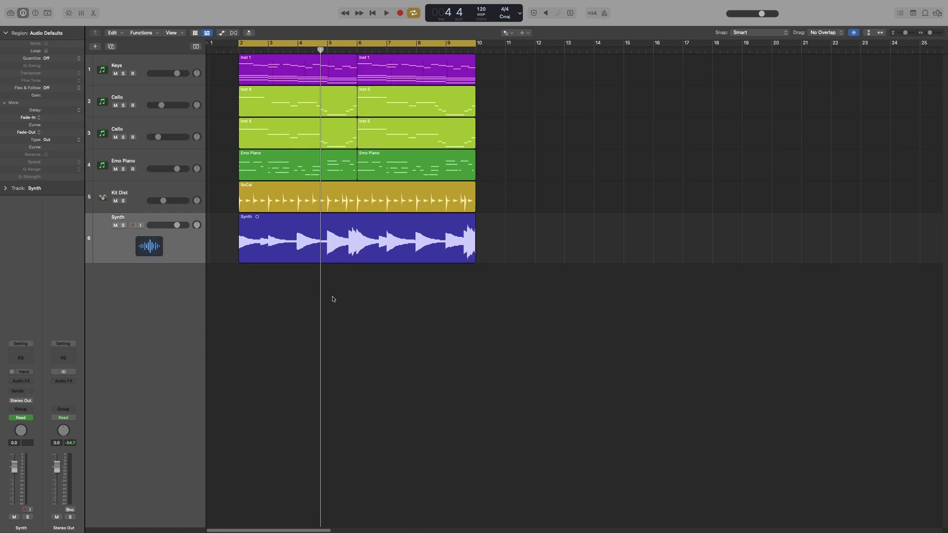
right_click(283, 145)
click(252, 302)
Open Inst 5 in the Piano Roll and set the Command-click tool to Eraser.
key(p)
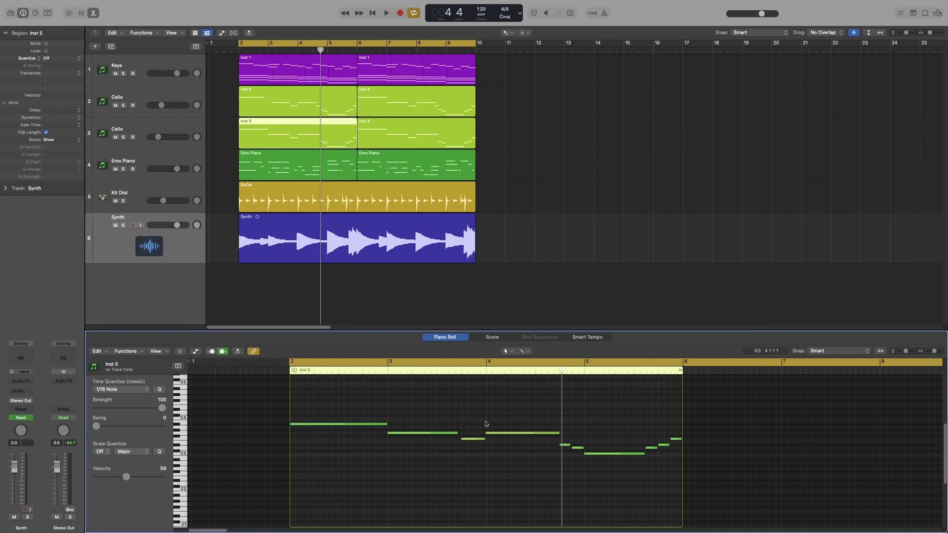
click(524, 351)
click(548, 378)
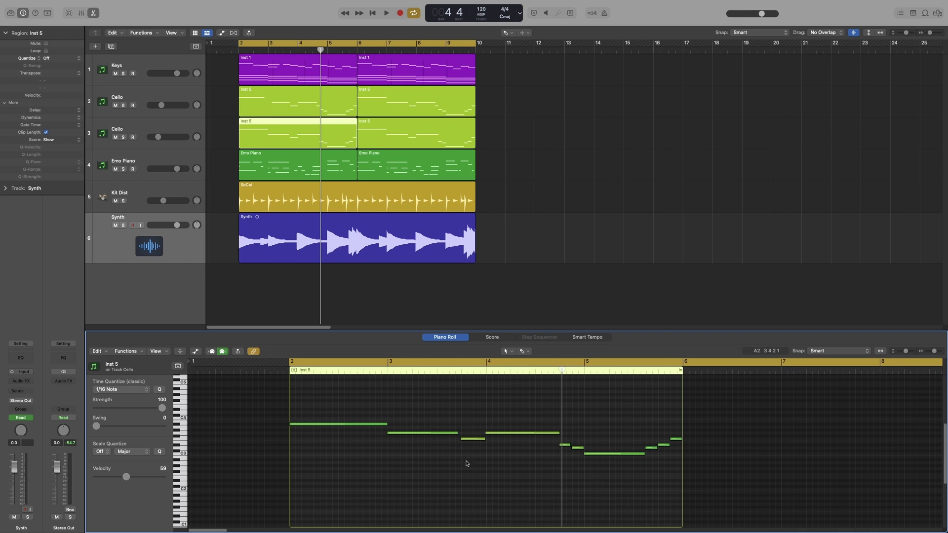
Cmd-click to erase three Inst 5 notes, undo the erasures, then close the editor and deselect.
click(511, 434)
click(473, 439)
click(440, 432)
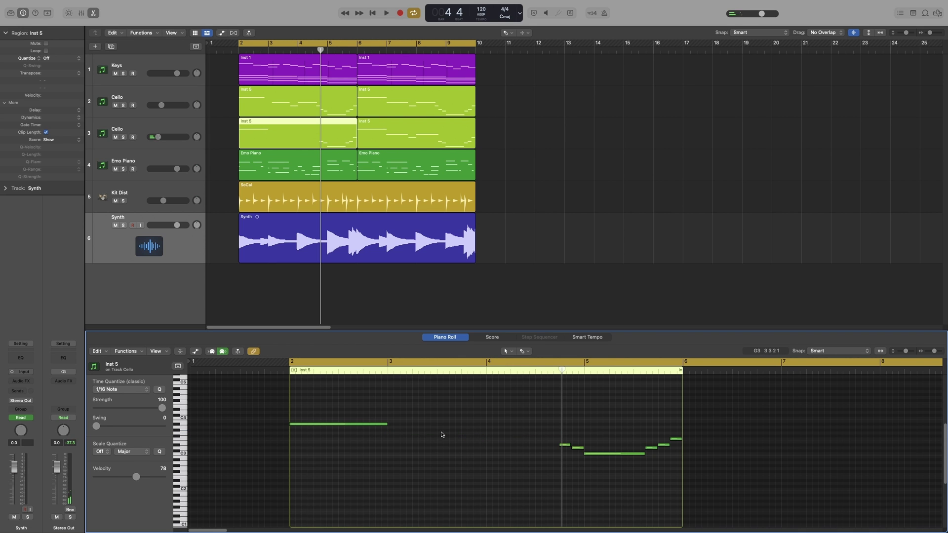
key(super+z)
key(super+z)
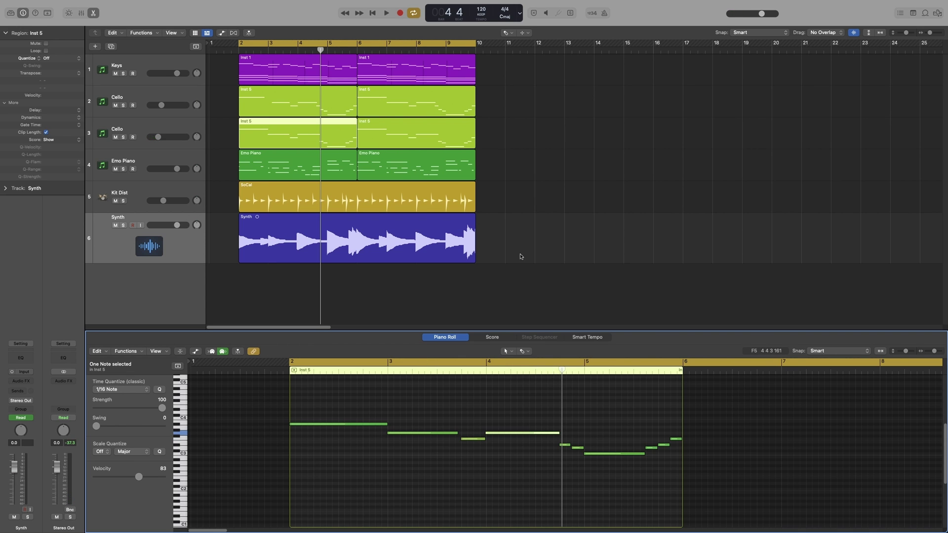
key(p)
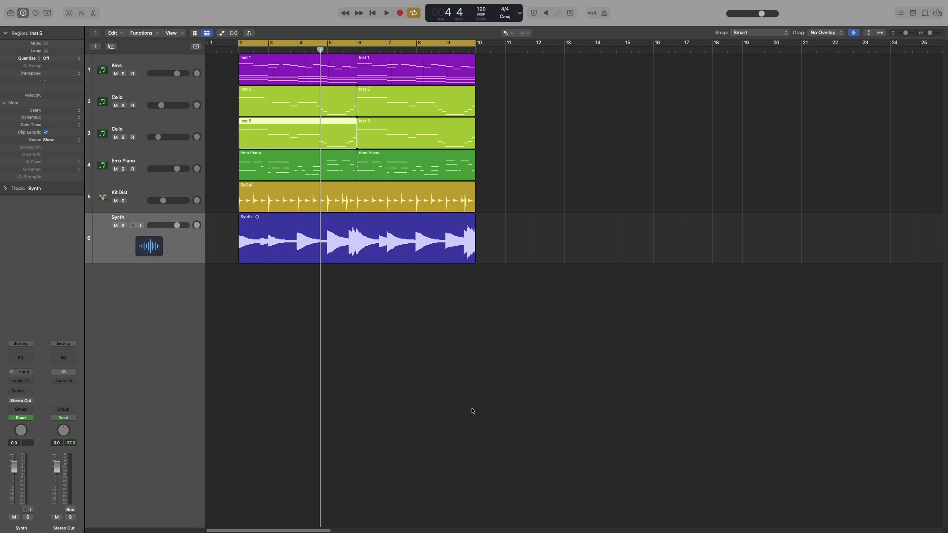
key(p)
key(p)
click(447, 321)
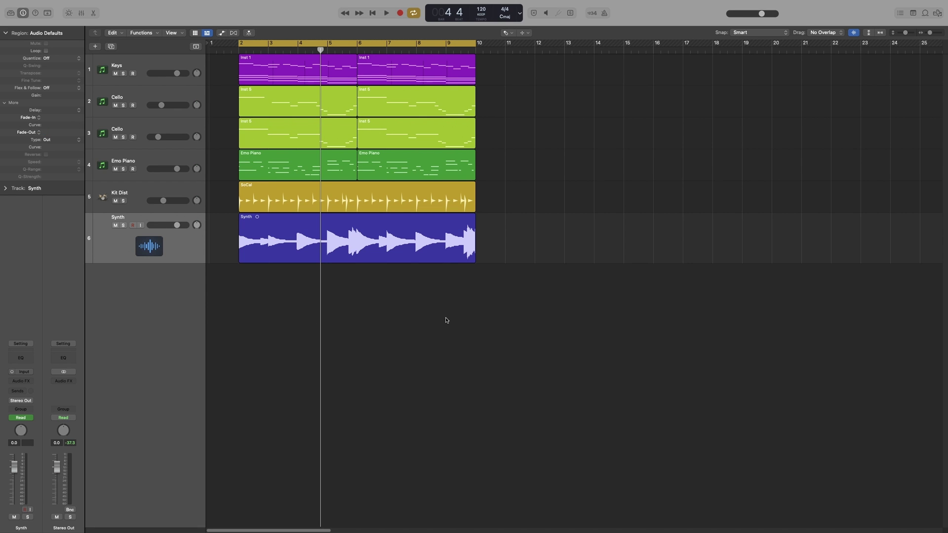
Rename the track 6 Synth region to 'Rename a region' with the Text Tool.
key(t)
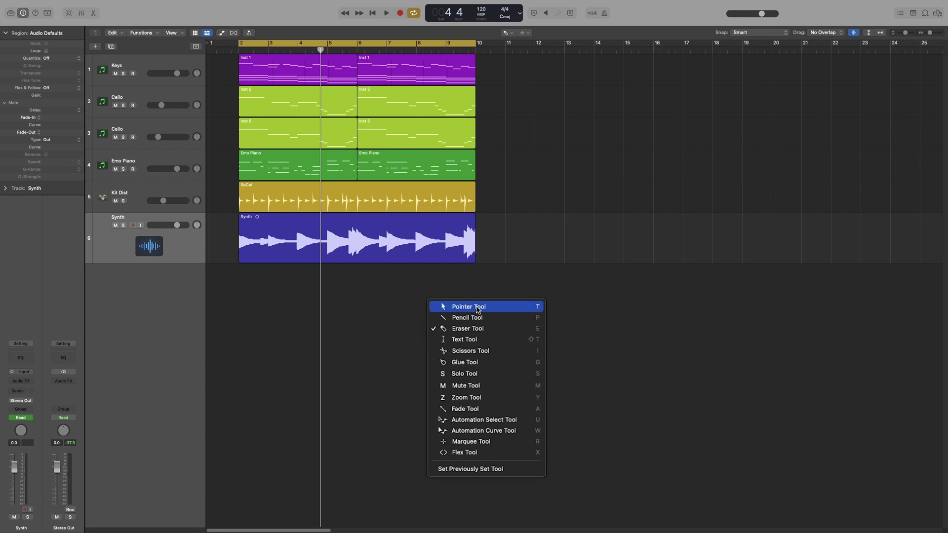
click(485, 340)
click(254, 217)
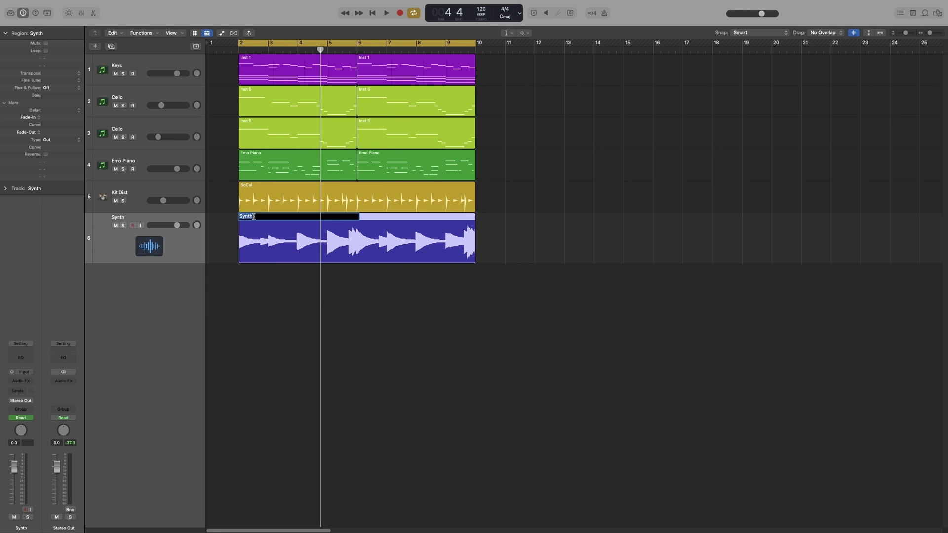
text(Rename a region)
click(413, 311)
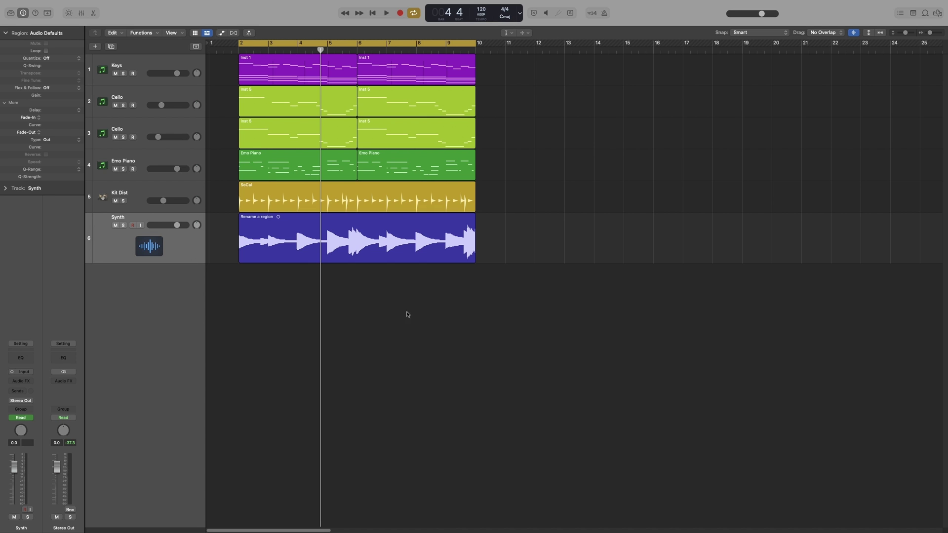
Open the Inst 5 region from track 3 in the Score editor.
right_click(274, 143)
click(250, 339)
key(e)
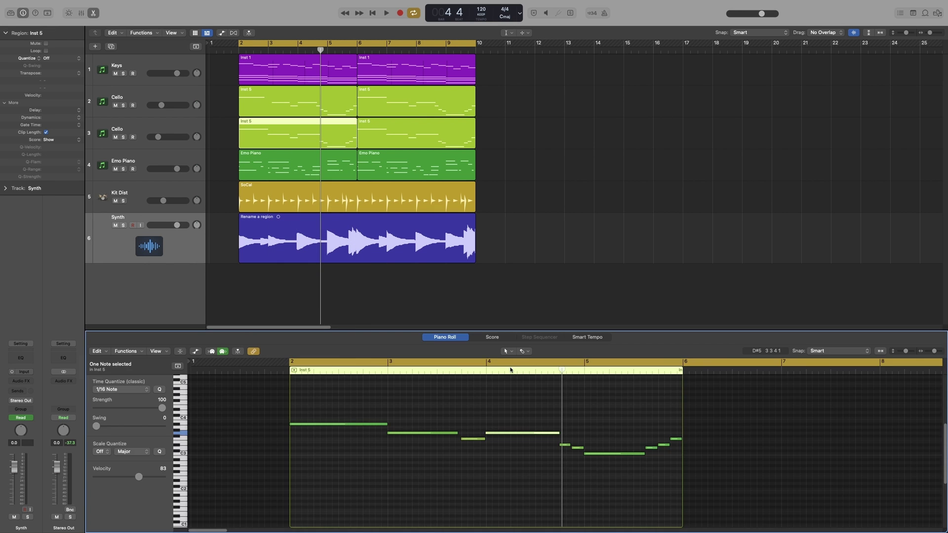
click(492, 336)
Set the Command-click tool to Text and type 'Add notes' above the staff in bar 3.
click(523, 351)
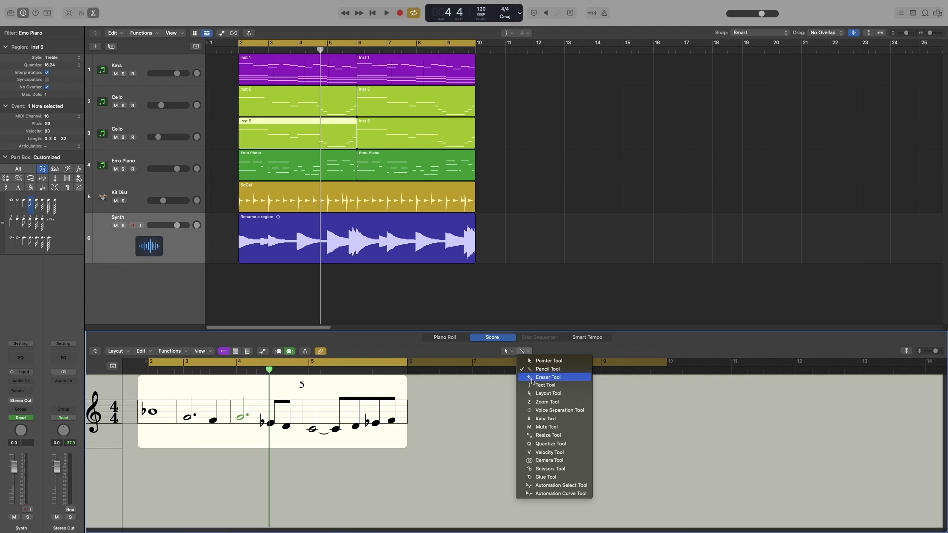
click(533, 376)
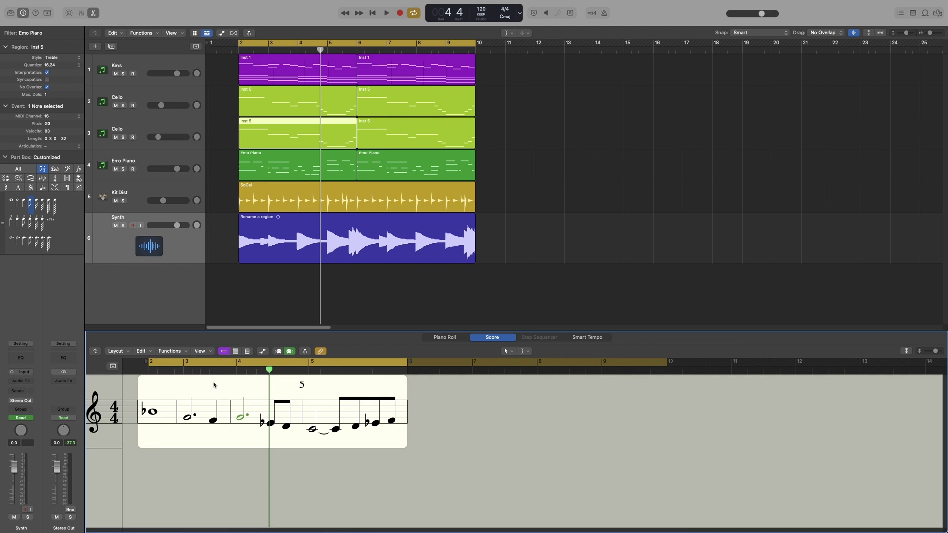
super+click(209, 383)
text(Add notes)
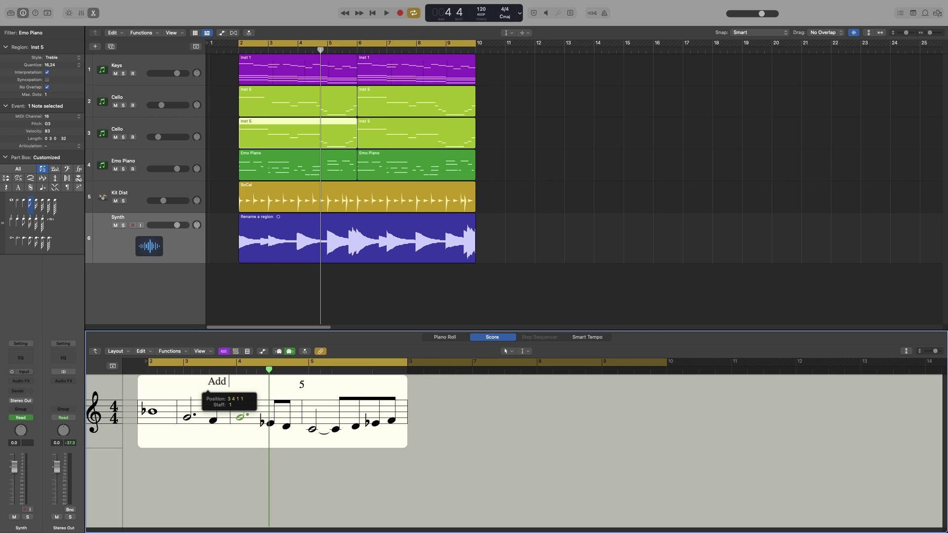
Close the editor and use the Scissors Tool to cut the Synth and track 2 Cello regions at bar 3.
click(436, 297)
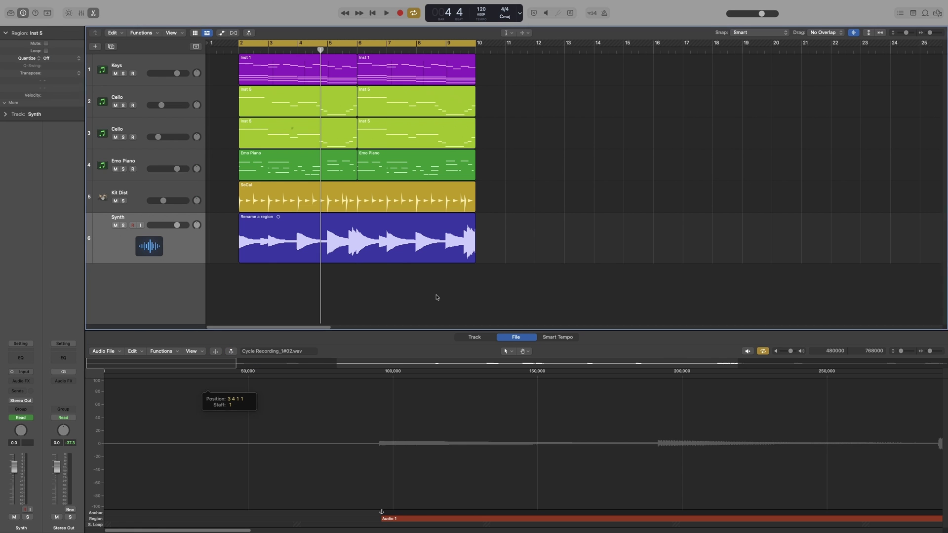
key(e)
key(t)
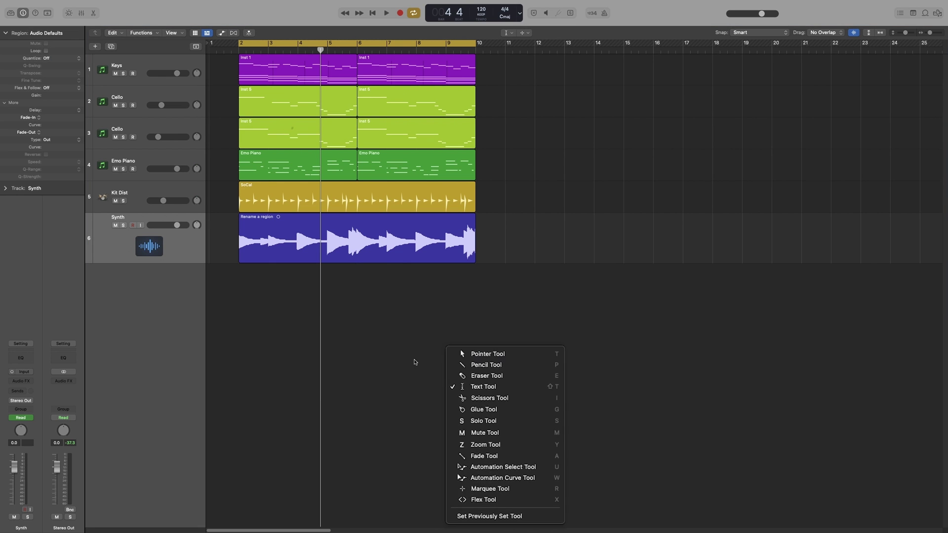
click(514, 401)
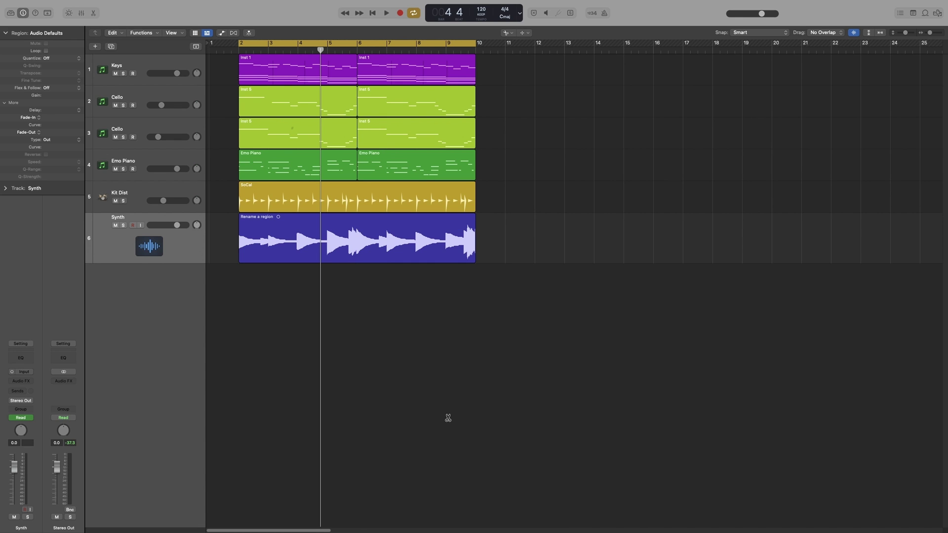
click(268, 240)
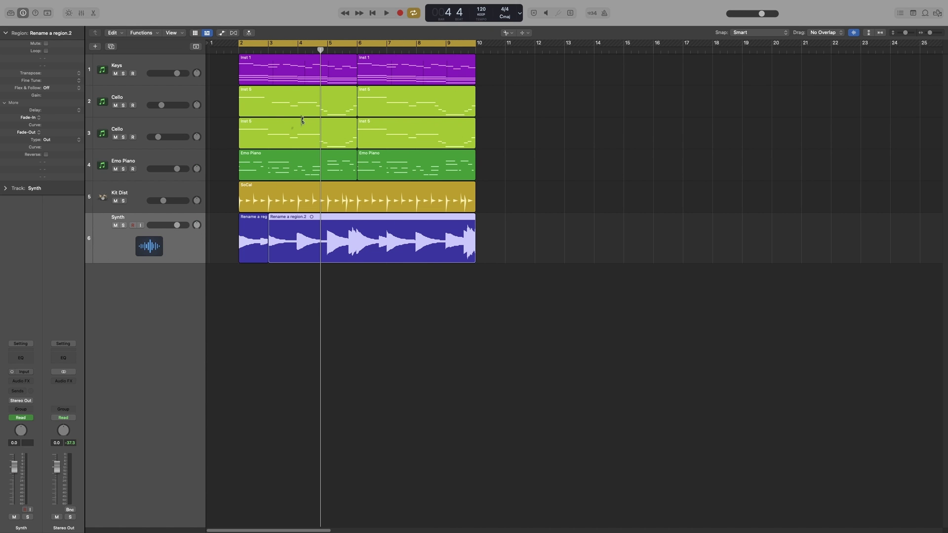
click(269, 100)
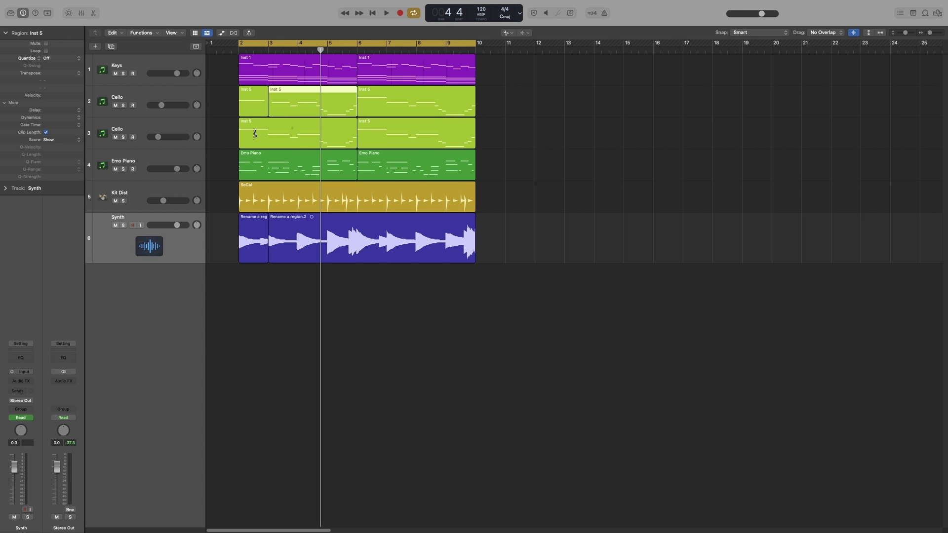
Show the Piano Roll and split the track 3 Inst 5 region near bar 2, keeping crossing notes whole.
click(255, 133)
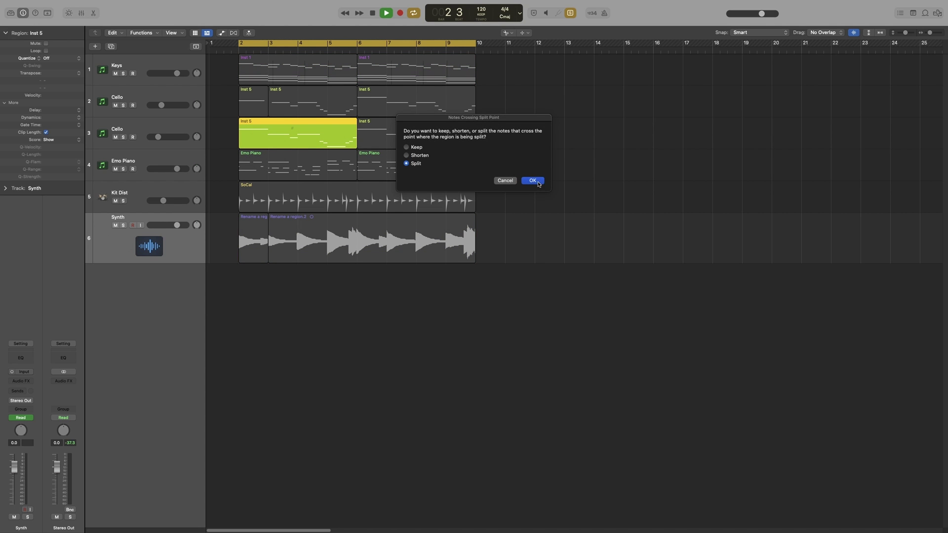
click(505, 181)
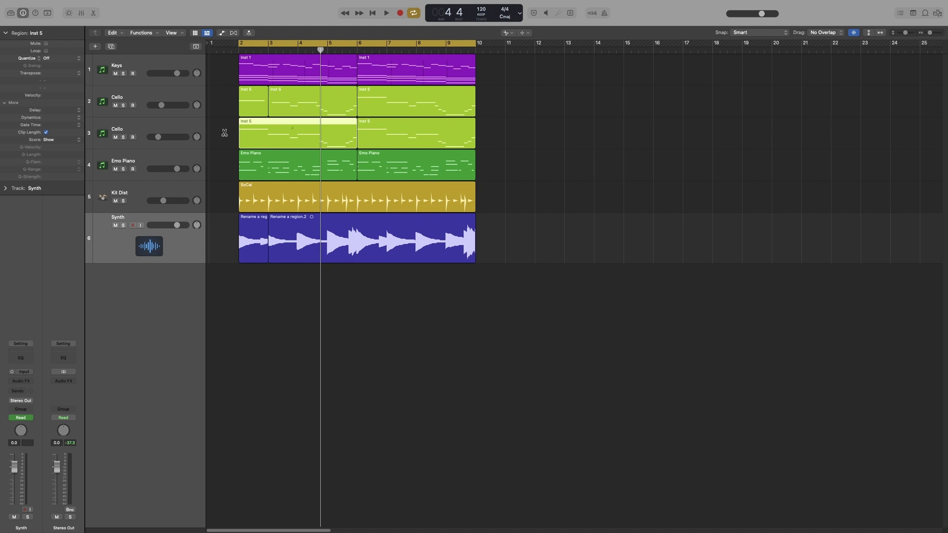
key(e)
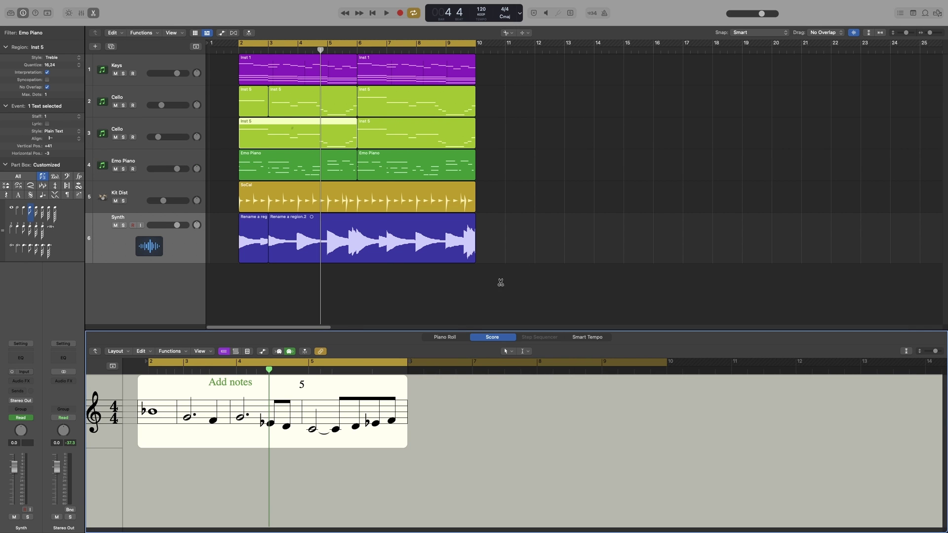
click(450, 337)
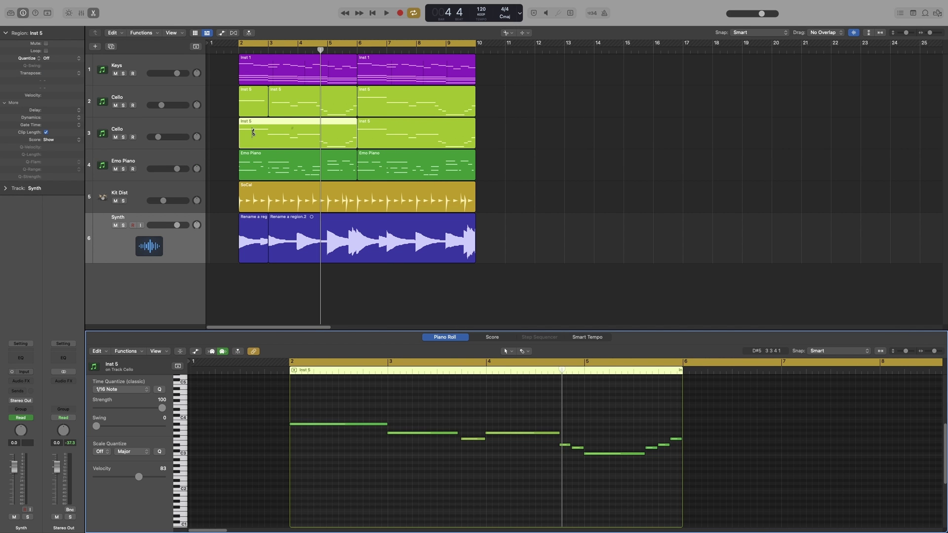
click(251, 131)
key(super+t)
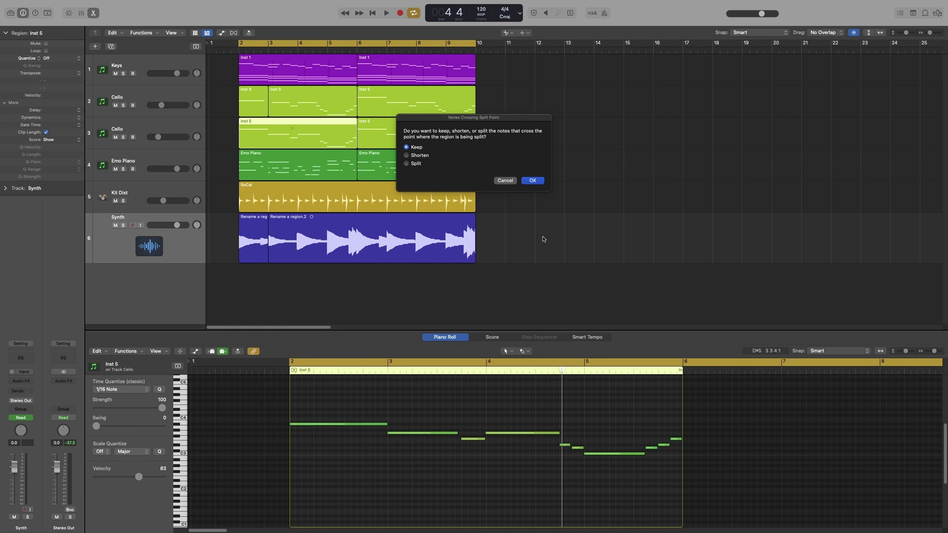
click(529, 180)
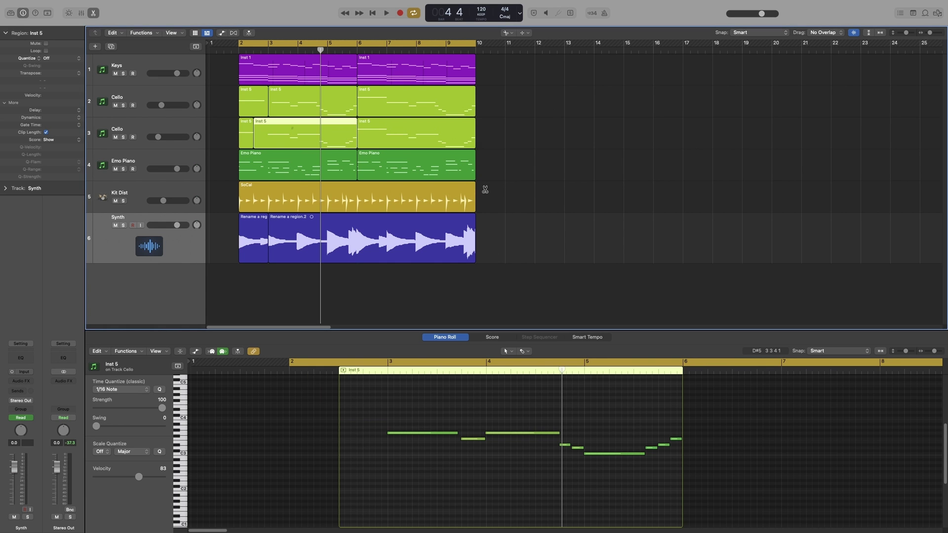
Undo that split and split the region again, shortening notes that cross the cut.
right_click(223, 124)
key(Escape)
click(246, 131)
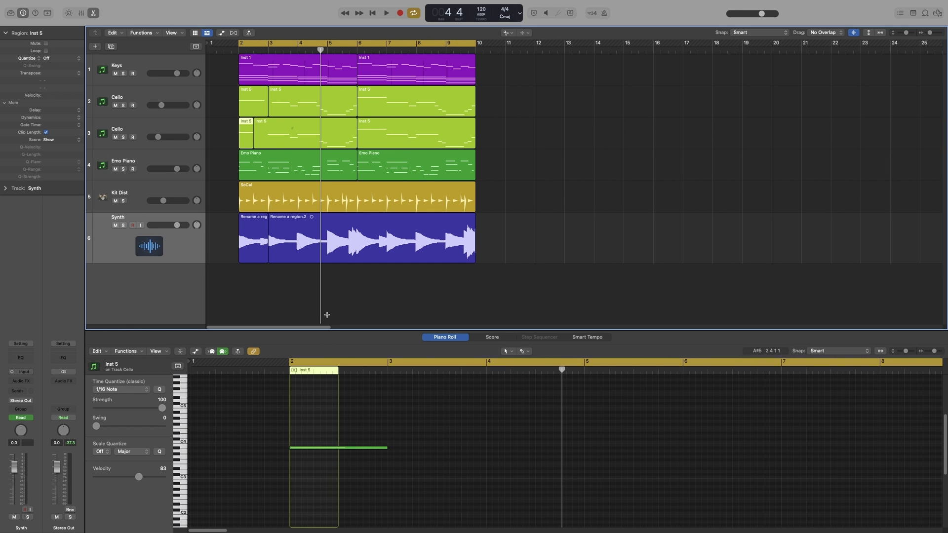
key(super+z)
click(253, 130)
click(406, 155)
click(532, 180)
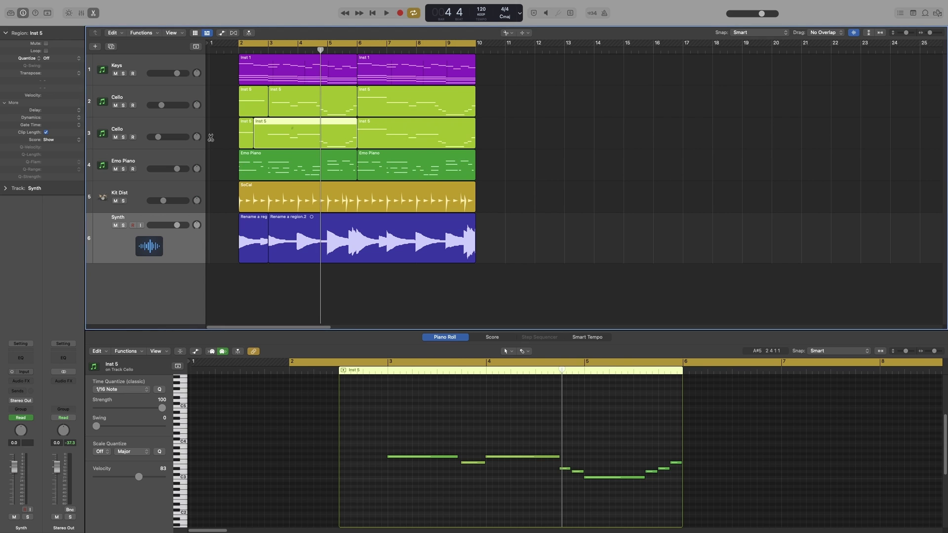
Extend the green note to the region's end, join the regions, then split after bar 2, cutting crossing notes.
click(246, 130)
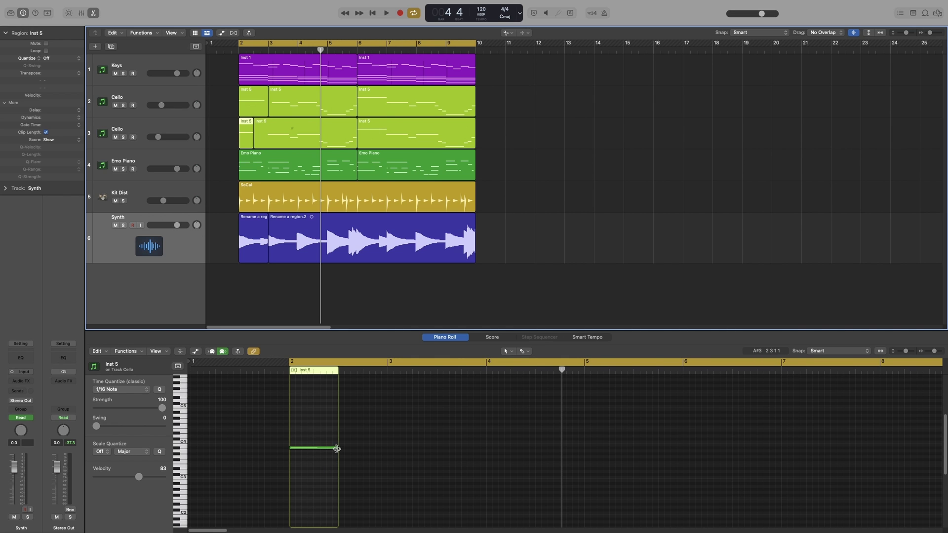
drag(336, 449, 338, 449)
key(super+j)
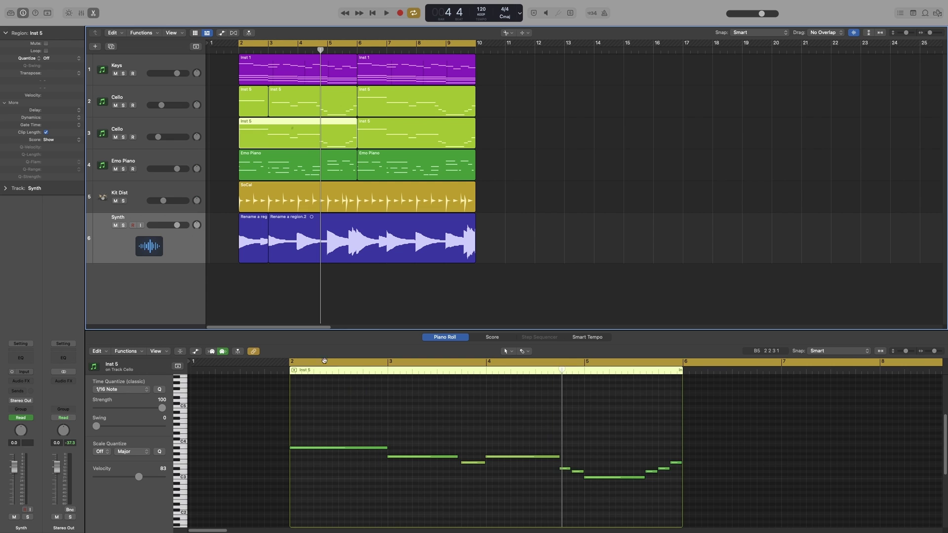
click(251, 134)
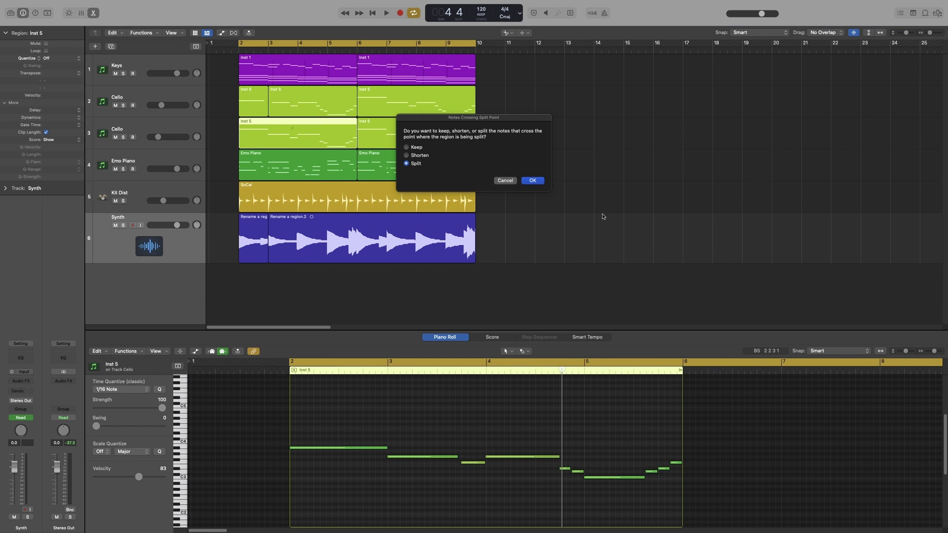
click(532, 180)
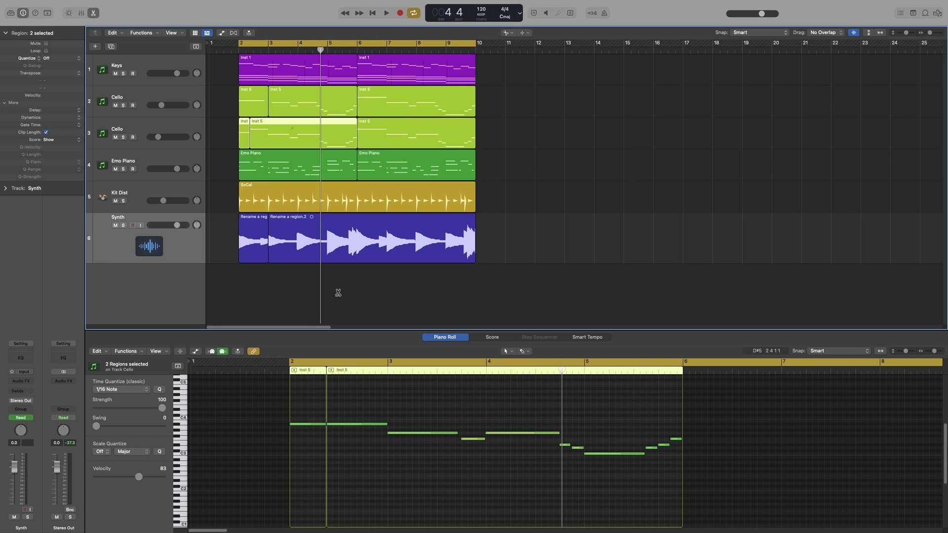
Close the note editor and Option-click the Synth region to slice it into equal pieces through bar 10.
key(e)
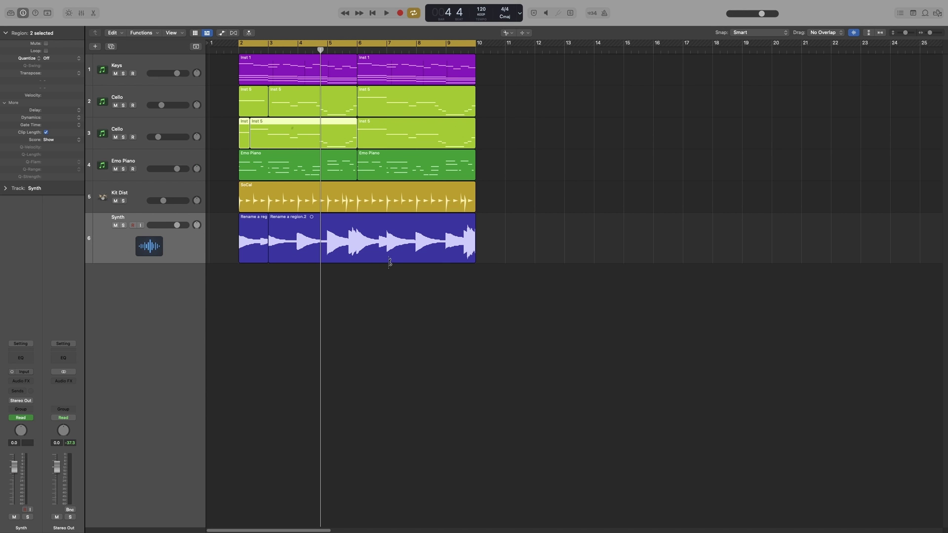
alt+click(279, 258)
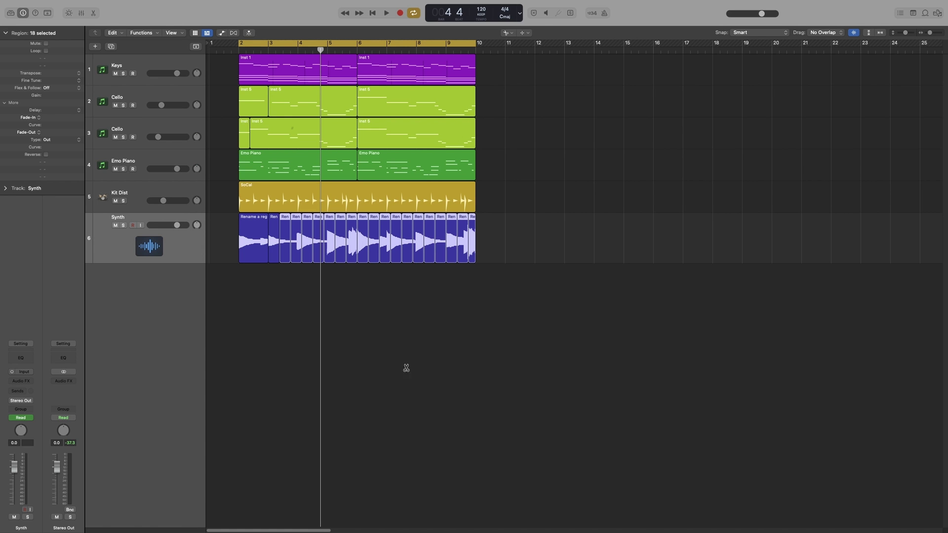
With the Glue Tool, join the last two Synth slices, then glue every Synth slice into one region.
key(t)
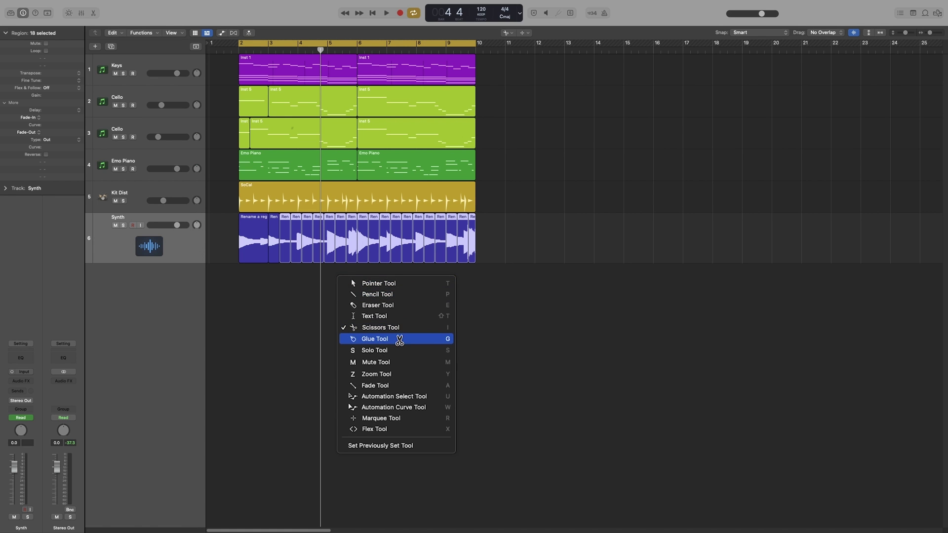
click(401, 339)
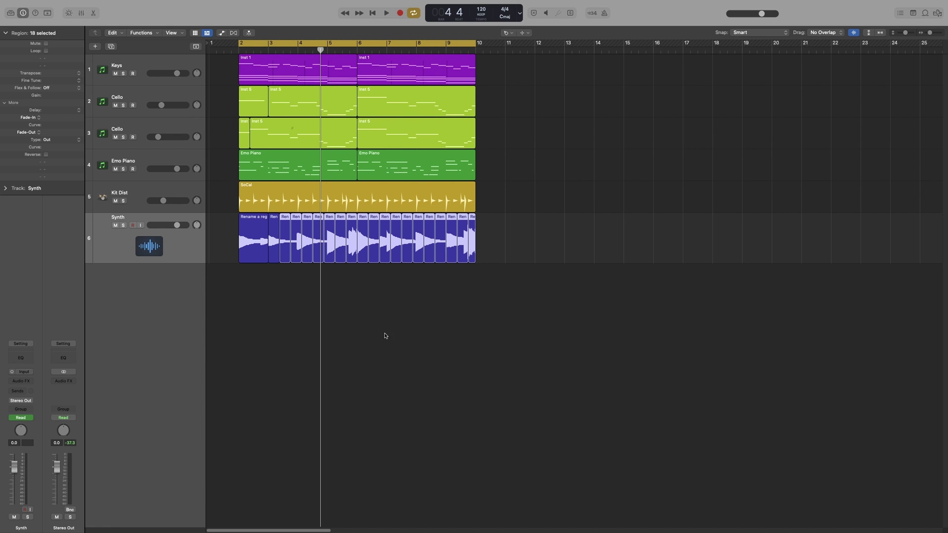
click(476, 275)
drag(501, 271, 461, 249)
click(466, 242)
drag(517, 305, 238, 244)
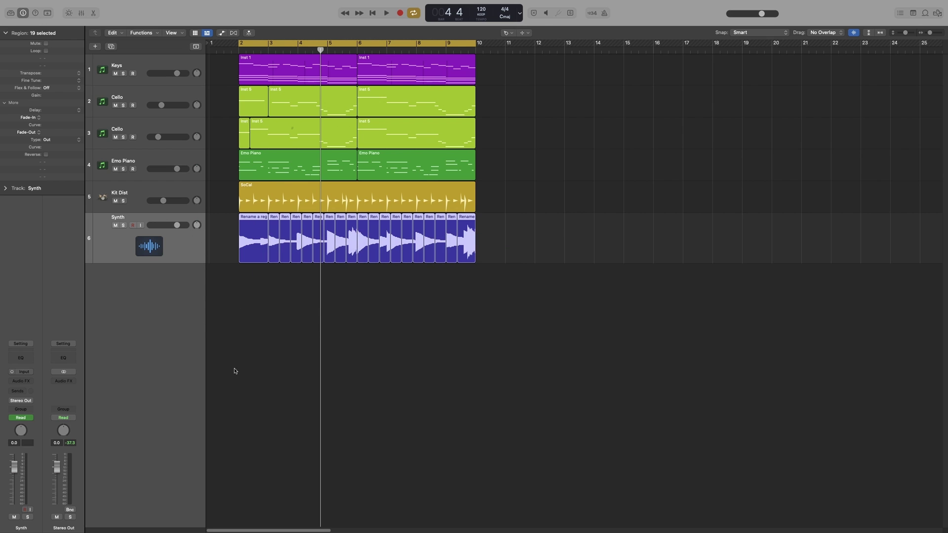
click(419, 243)
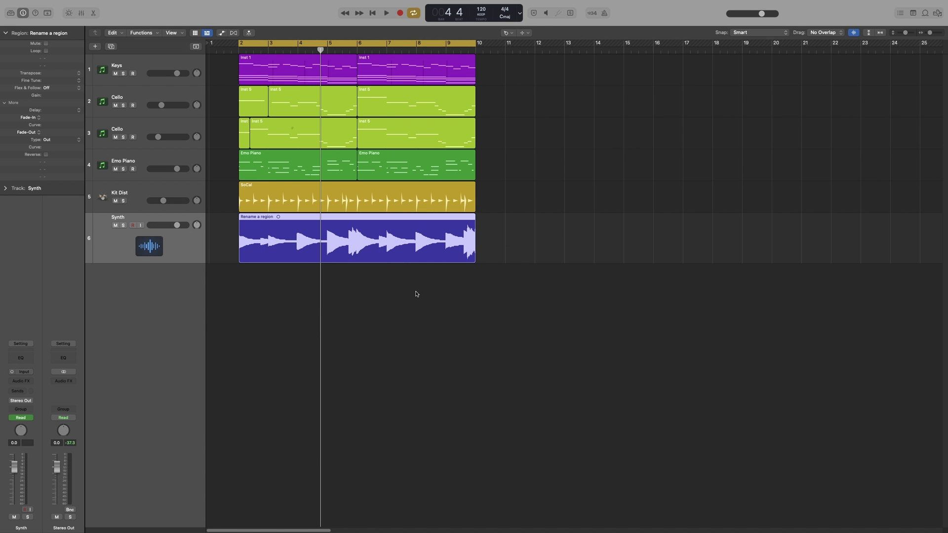
Switch to the Solo Tool and audition the Synth region soloed during playback, including from bar 4.
key(t)
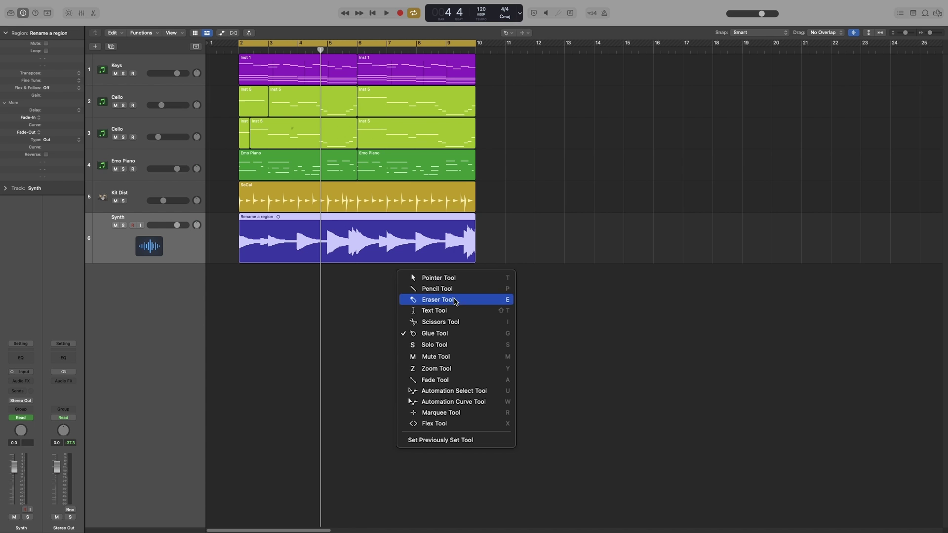
click(446, 345)
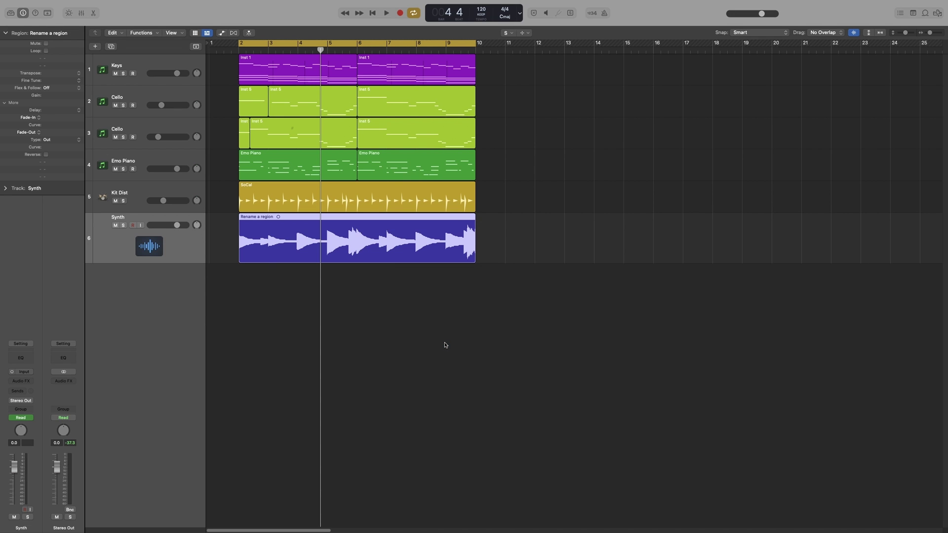
click(292, 234)
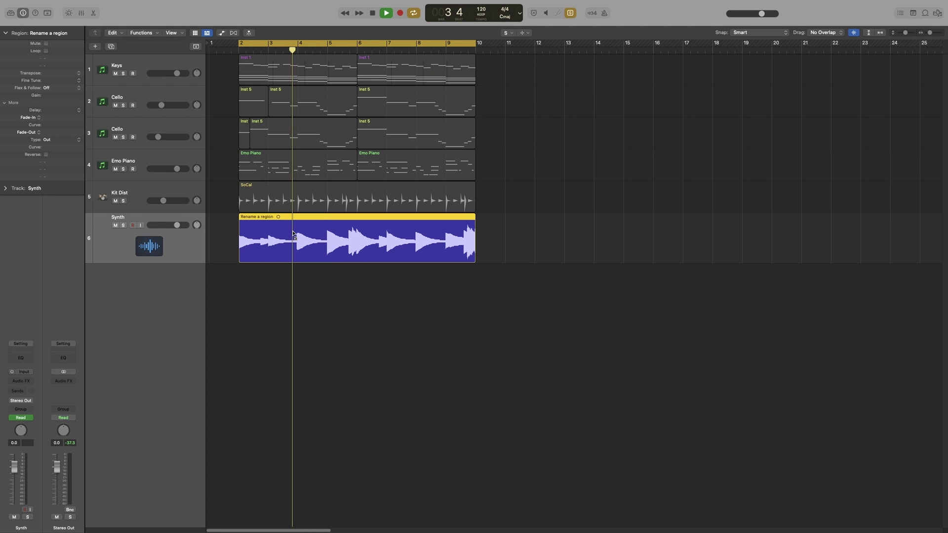
key(space)
click(327, 242)
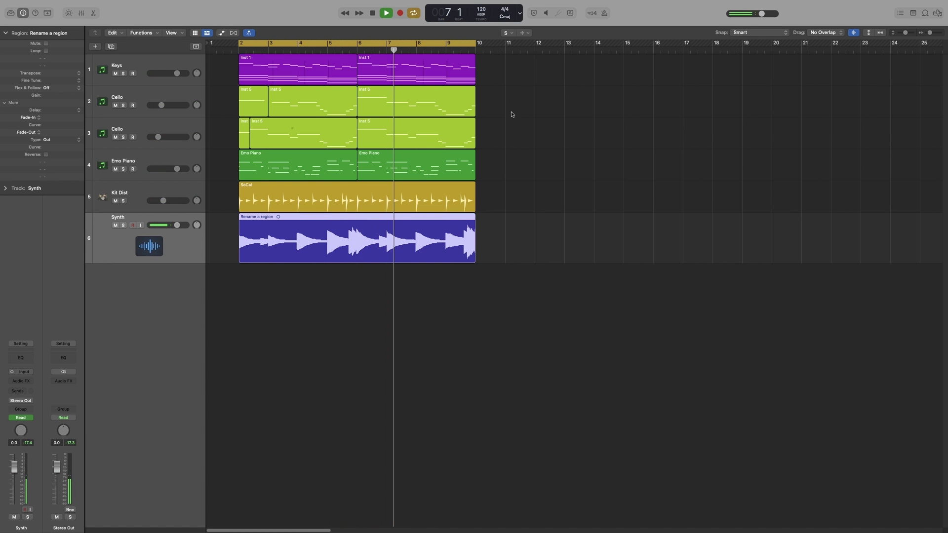
Solo the Keys Inst 1 region while playing, then stop playback.
click(384, 72)
click(384, 71)
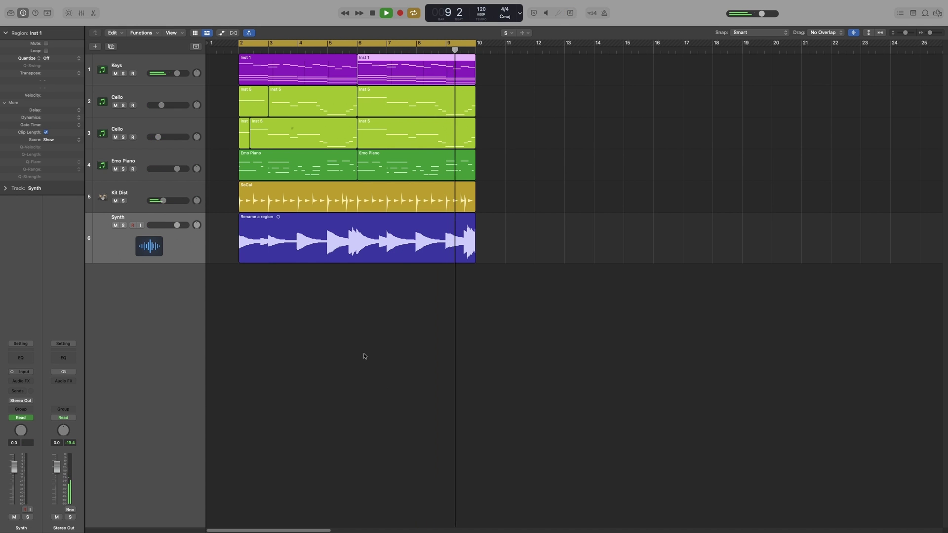
key(space)
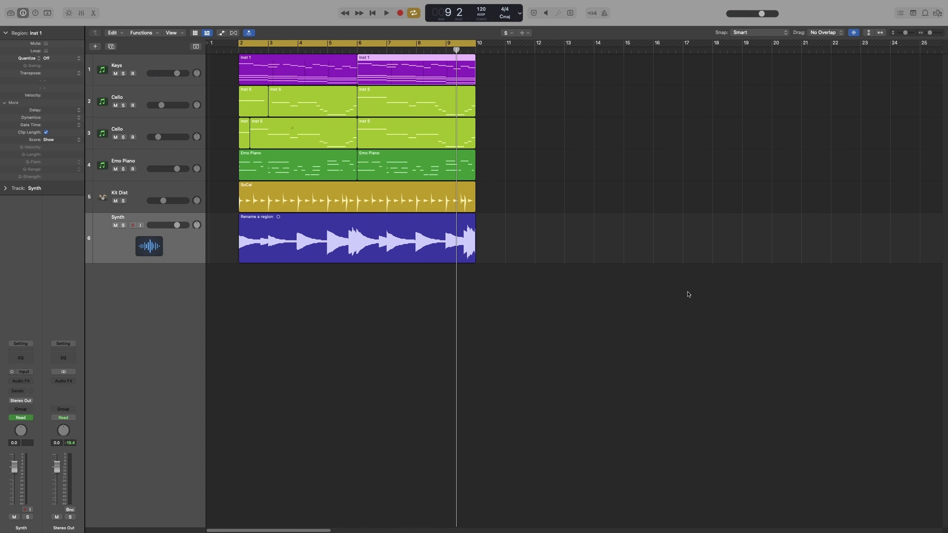
Replay from bar 2, soloing the Cello Inst 5, Emo Piano, SoCal and Synth regions in turn.
key(space)
click(400, 102)
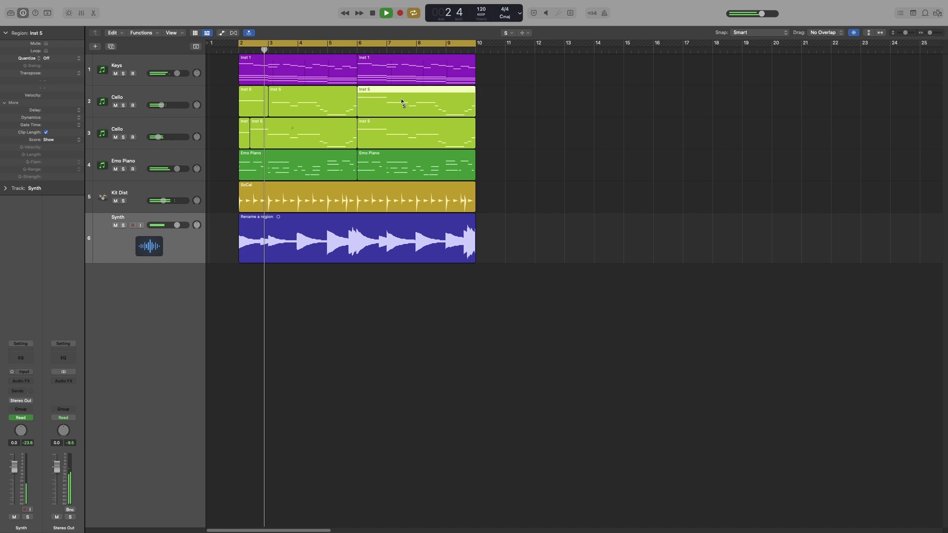
click(245, 156)
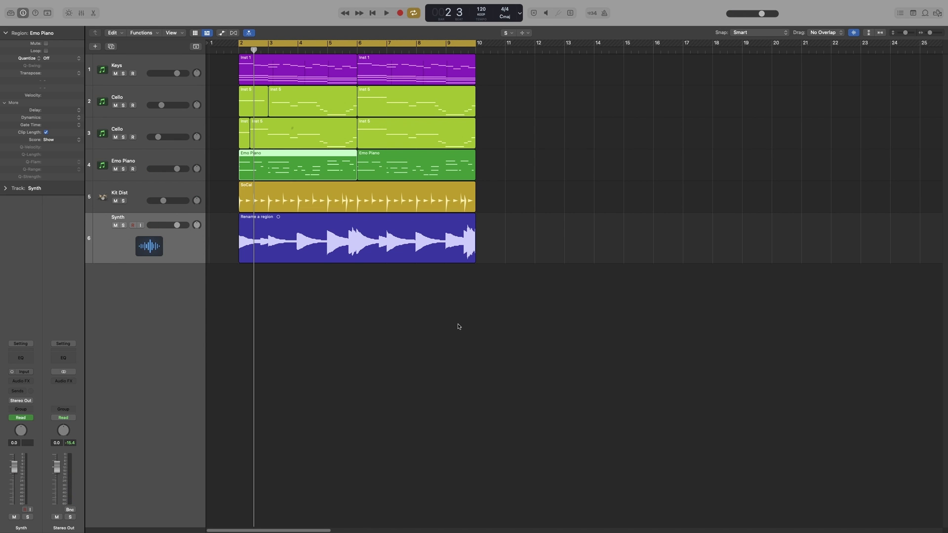
click(390, 199)
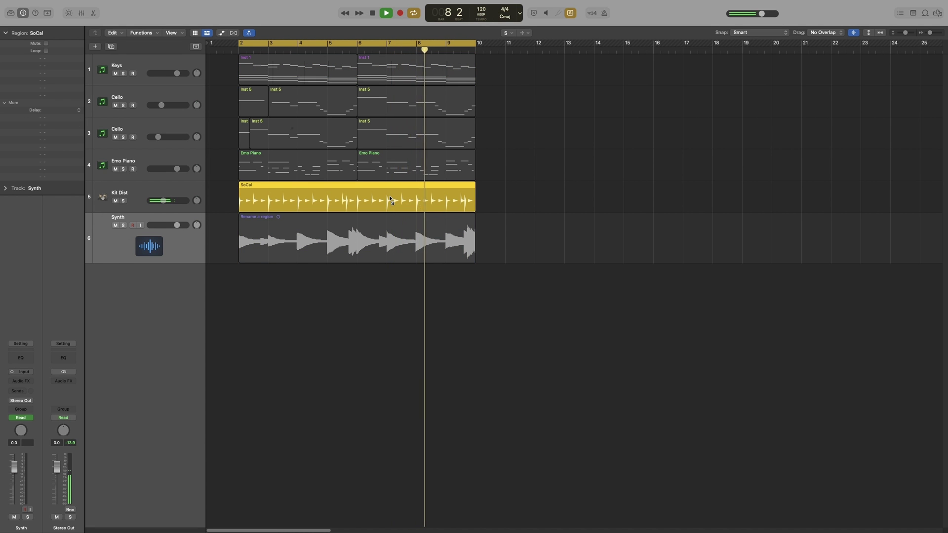
click(292, 169)
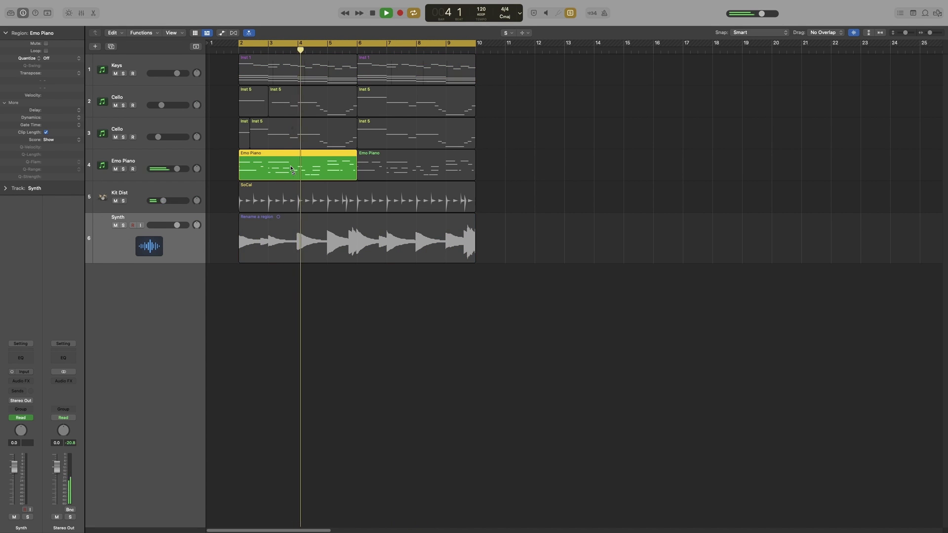
drag(291, 169, 291, 169)
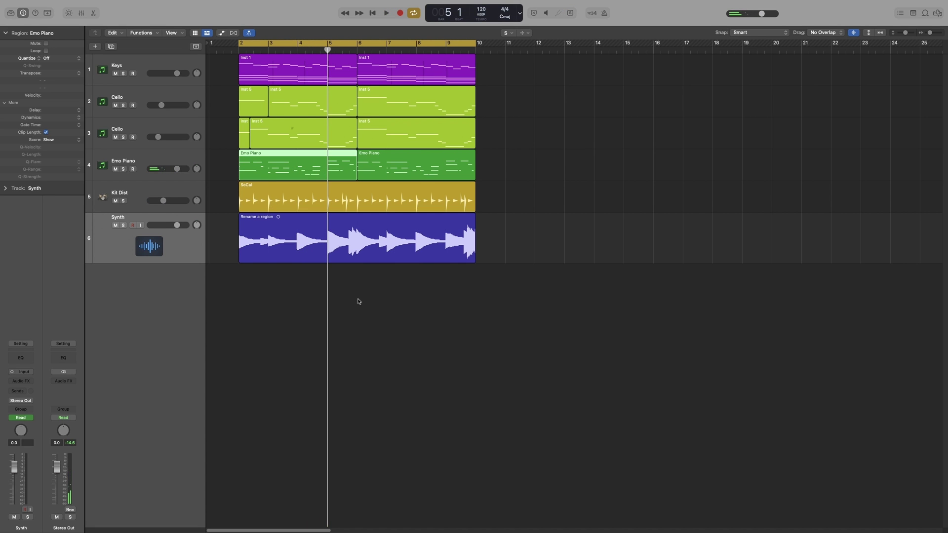
click(347, 248)
click(431, 248)
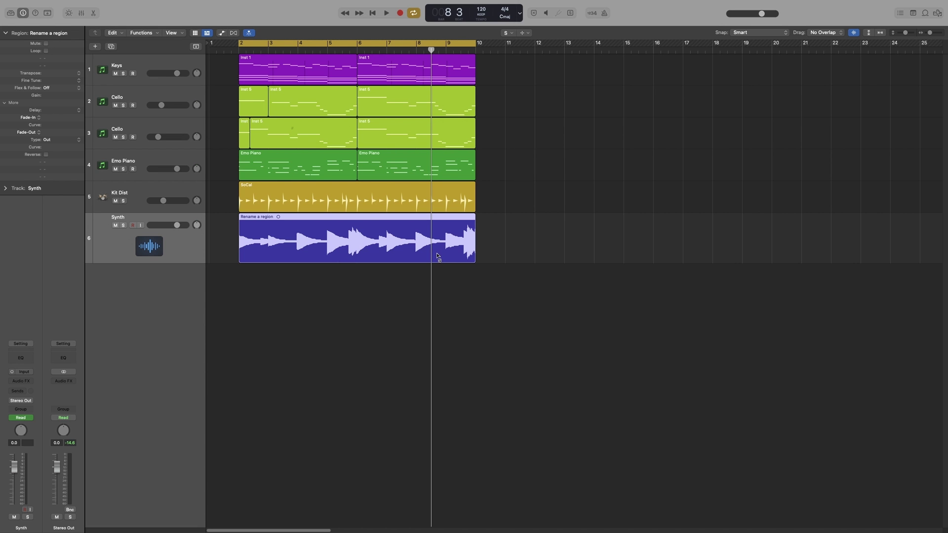
Switch to the Mute Tool and mute the Synth and SoCal regions.
key(t)
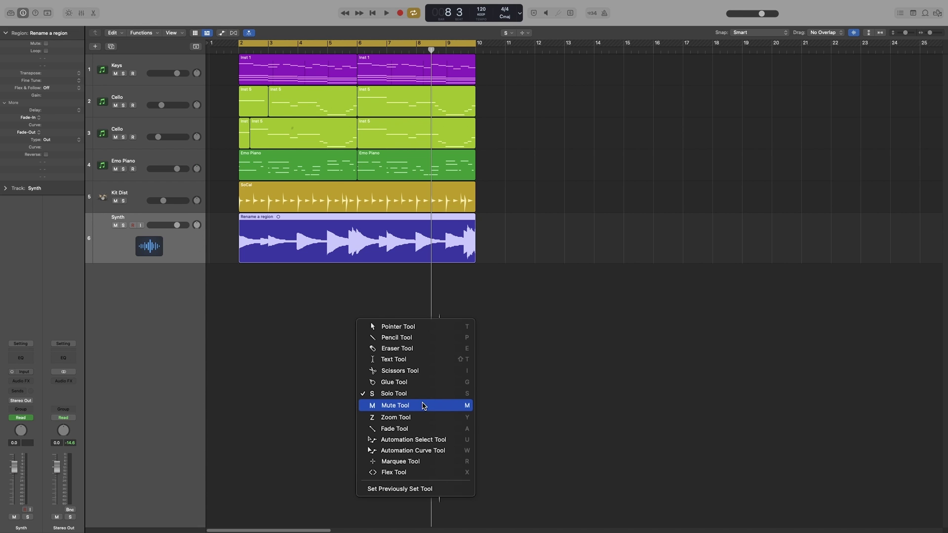
click(423, 405)
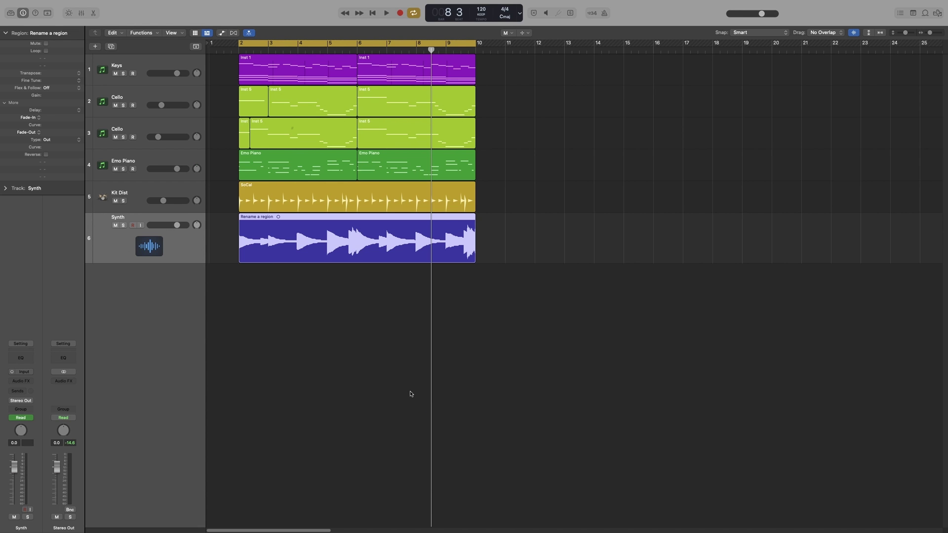
click(360, 229)
click(381, 193)
Mute the two Inst 5 and Emo Piano regions after bar 6, then unmute all five.
drag(514, 102, 385, 163)
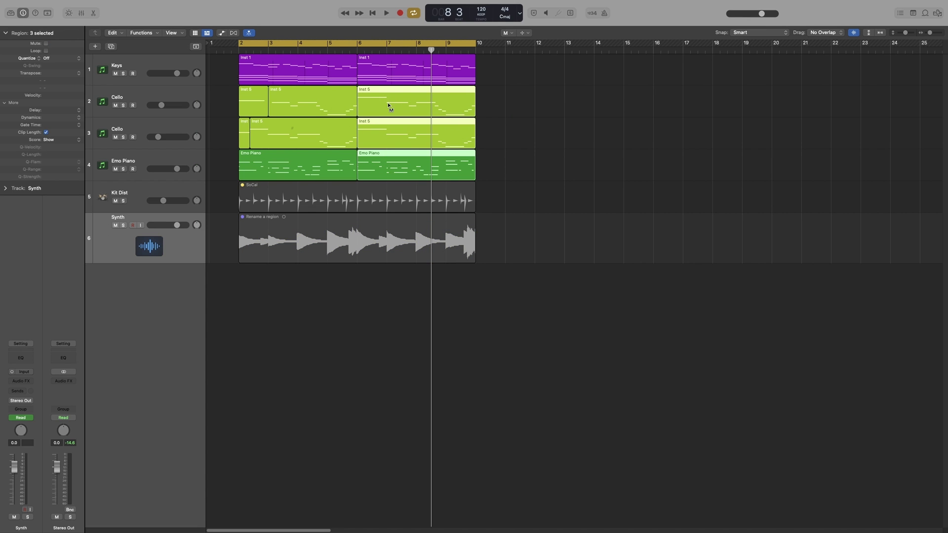
click(389, 107)
drag(519, 112, 409, 250)
click(409, 251)
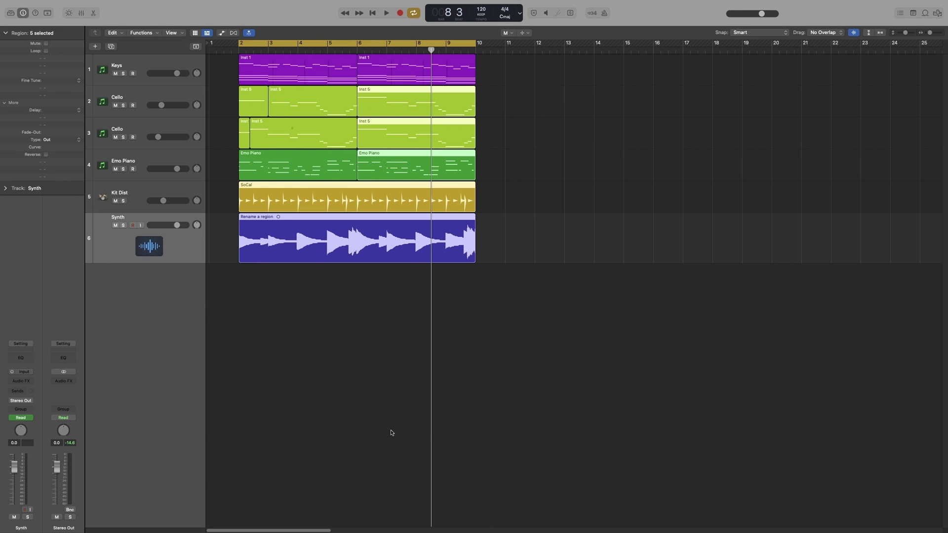
With the Zoom Tool, zoom into Synth bars 4–5 down to single waveform cycles, then zoom fully back out.
key(t)
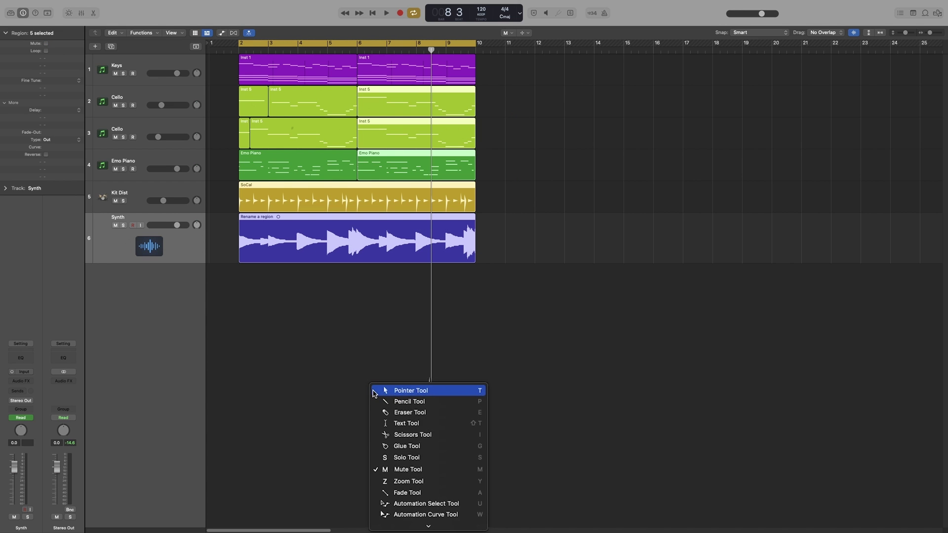
click(435, 485)
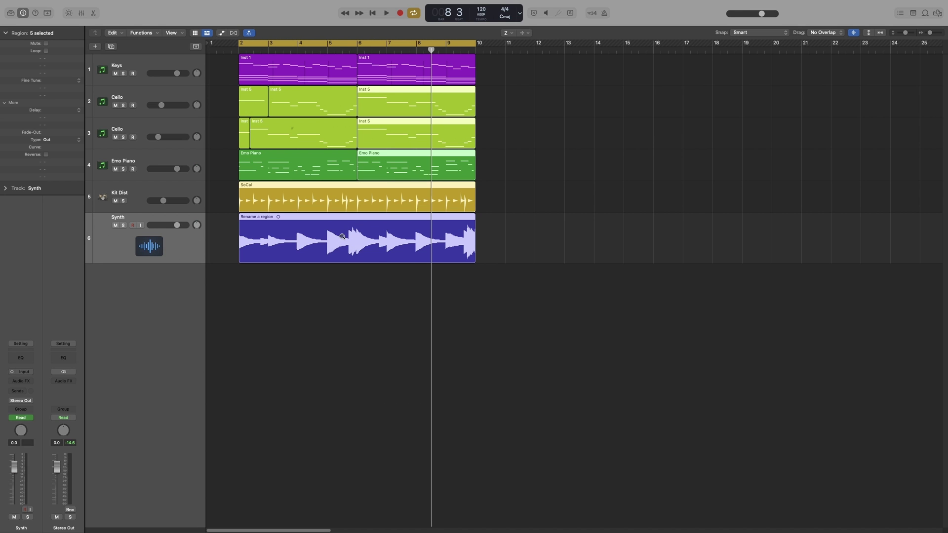
drag(342, 236, 306, 296)
drag(384, 275, 340, 296)
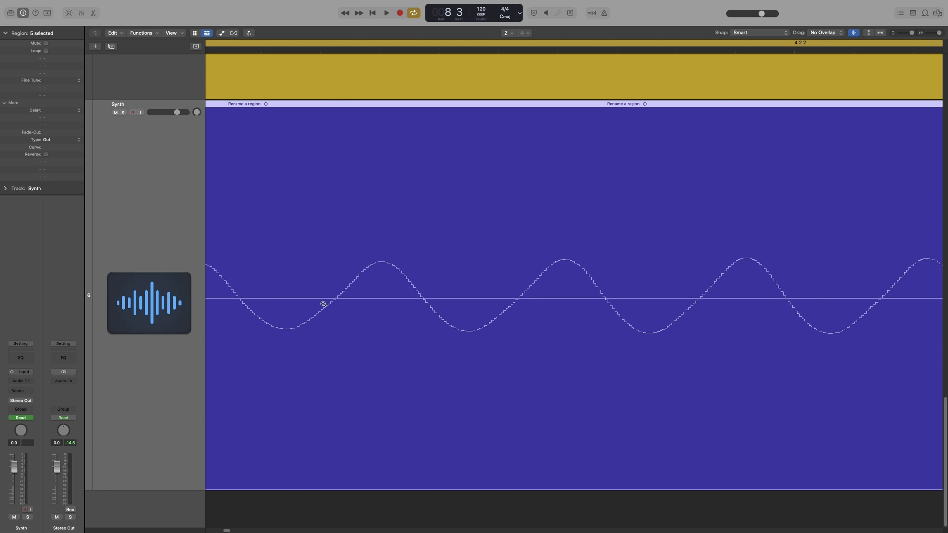
click(324, 301)
click(326, 298)
click(326, 298)
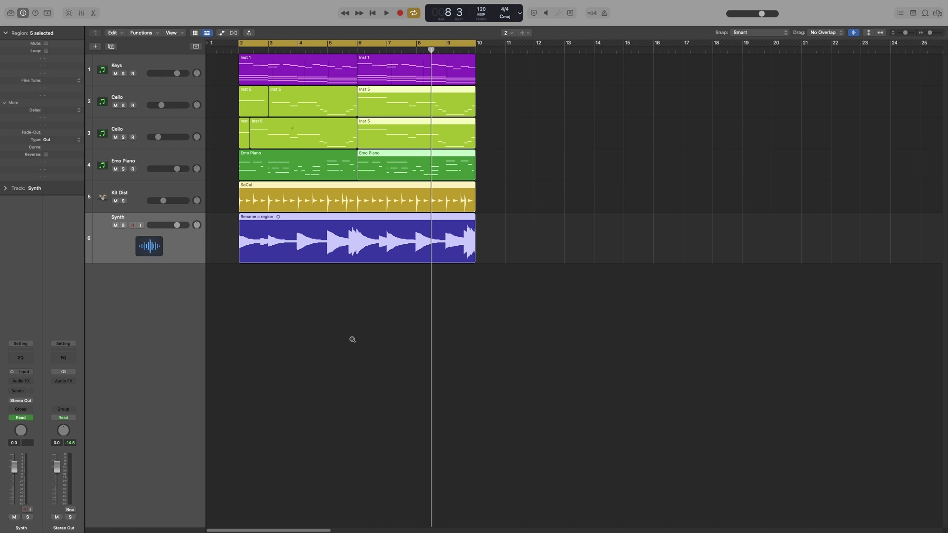
Use the Fade Tool to add a short fade-in and fade-out to the Synth region.
key(t)
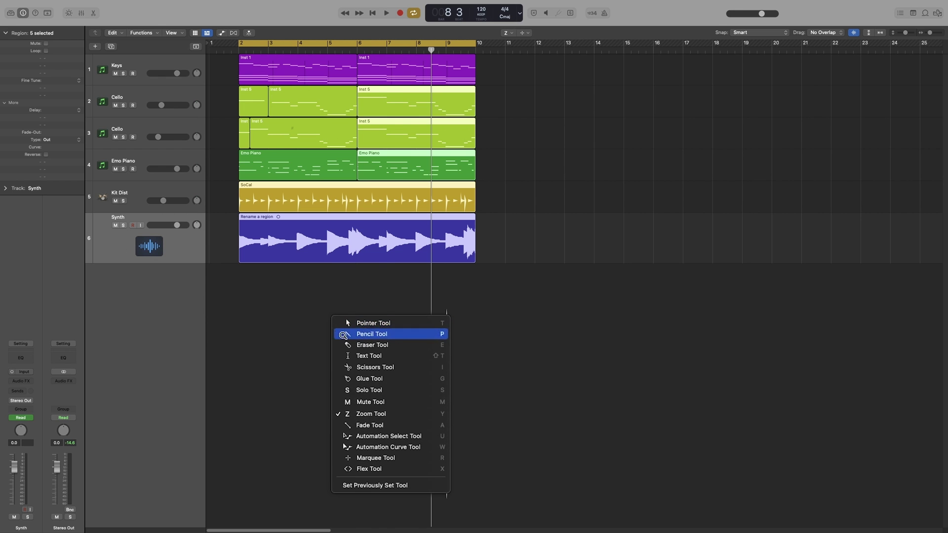
click(381, 425)
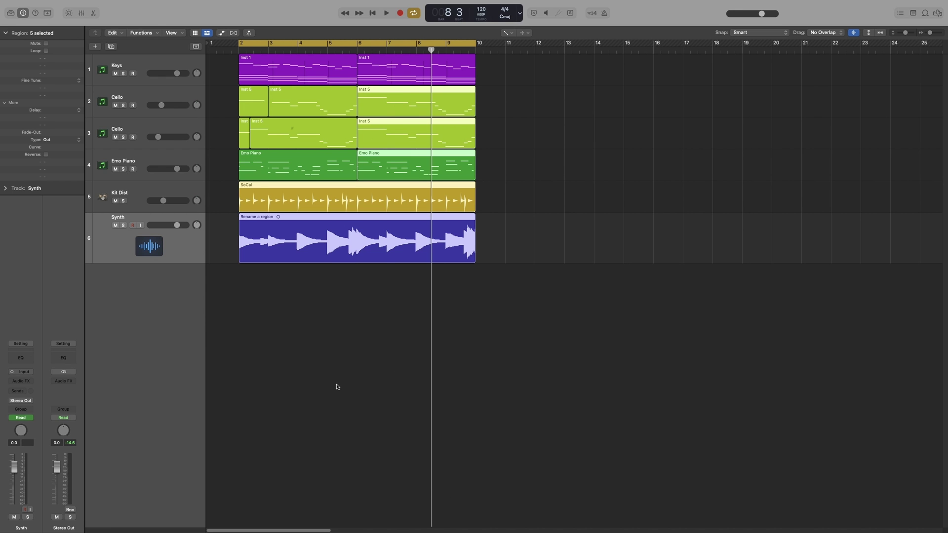
drag(261, 227, 213, 244)
drag(449, 230, 479, 270)
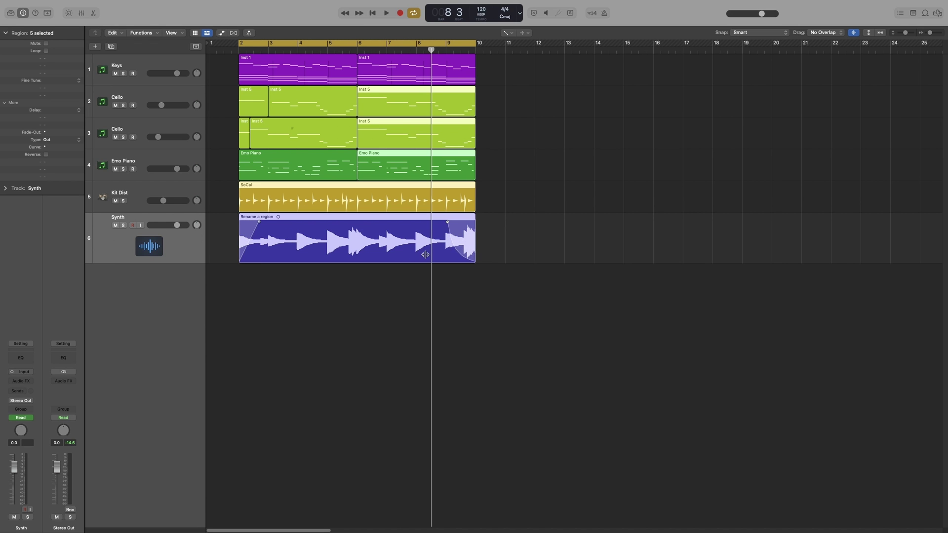
key(t)
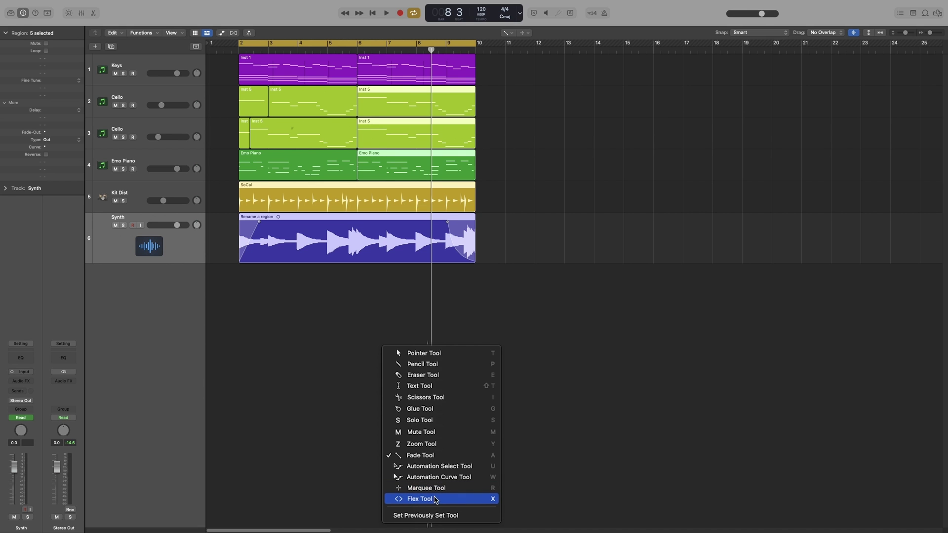
Return to the Pointer tool and set the Command-click secondary tool to Scissors.
key(t)
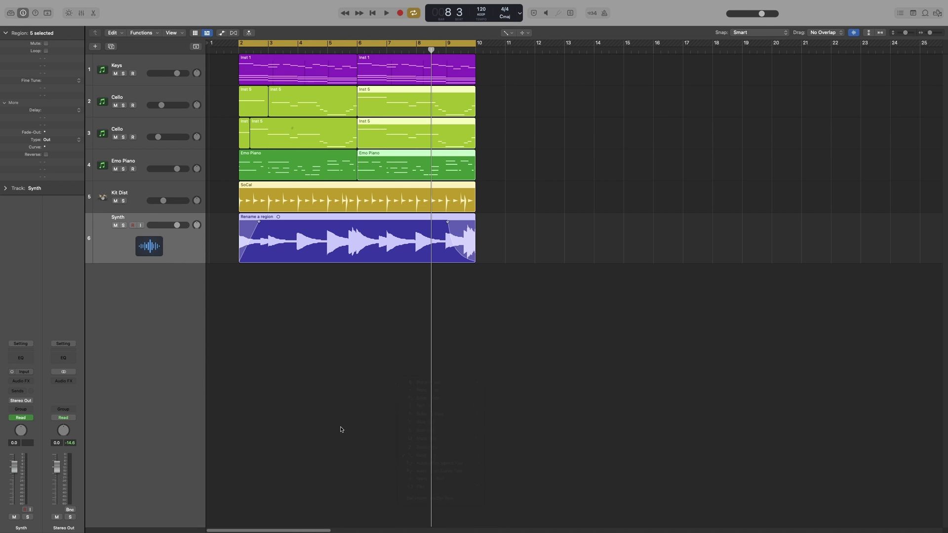
click(508, 33)
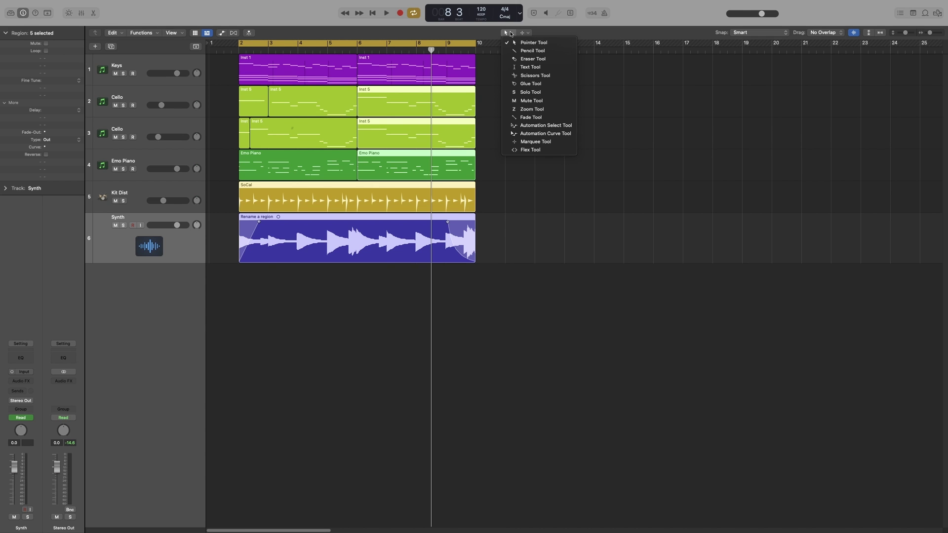
click(528, 33)
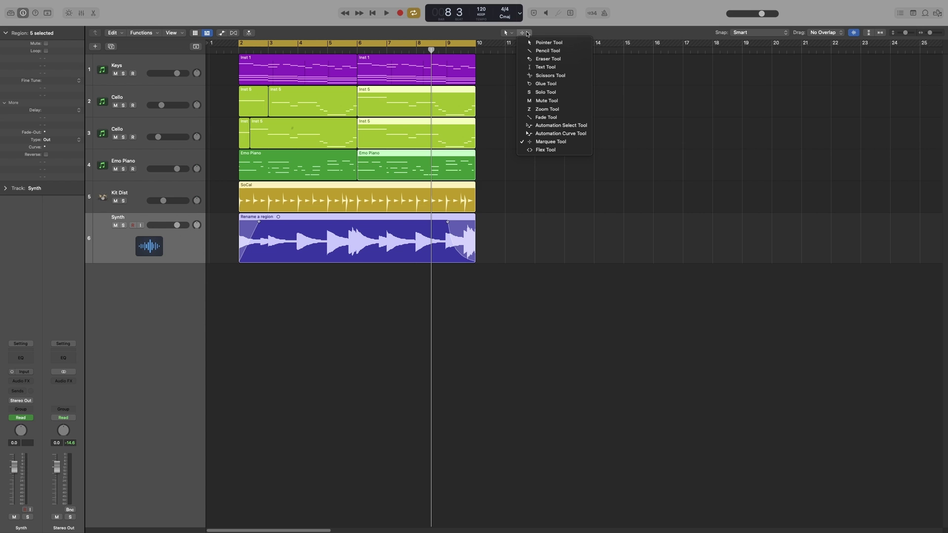
click(549, 77)
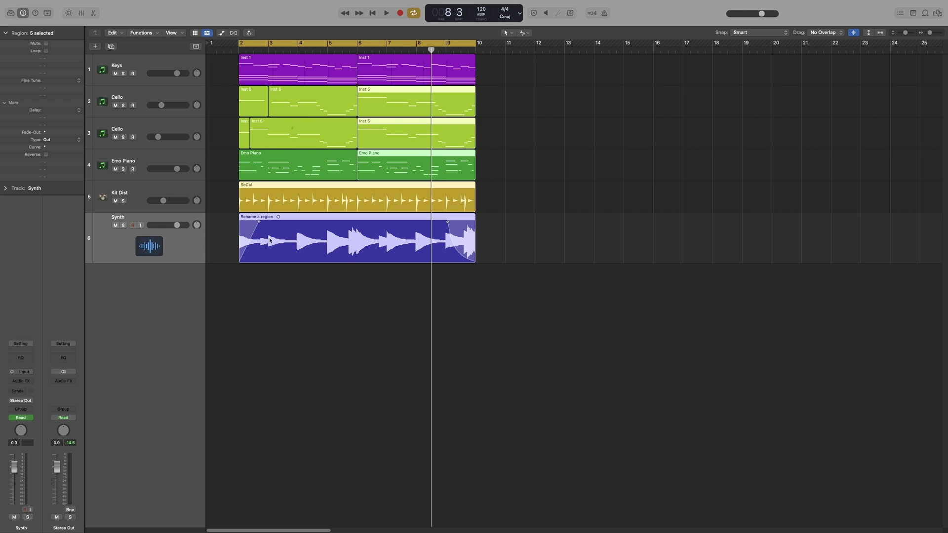
Deselect all, then Command-click twice to split the Synth region into three pieces.
key(shift+d)
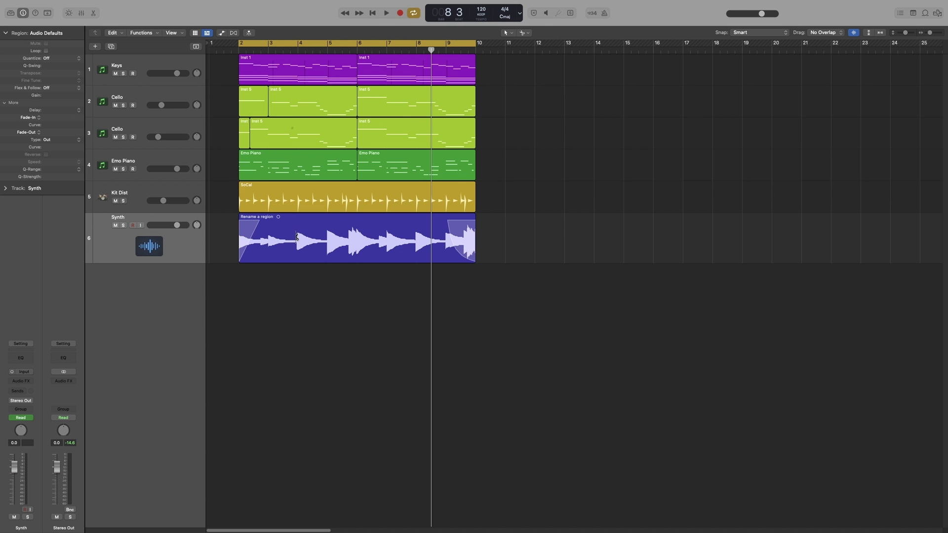
click(283, 237)
click(283, 238)
click(342, 242)
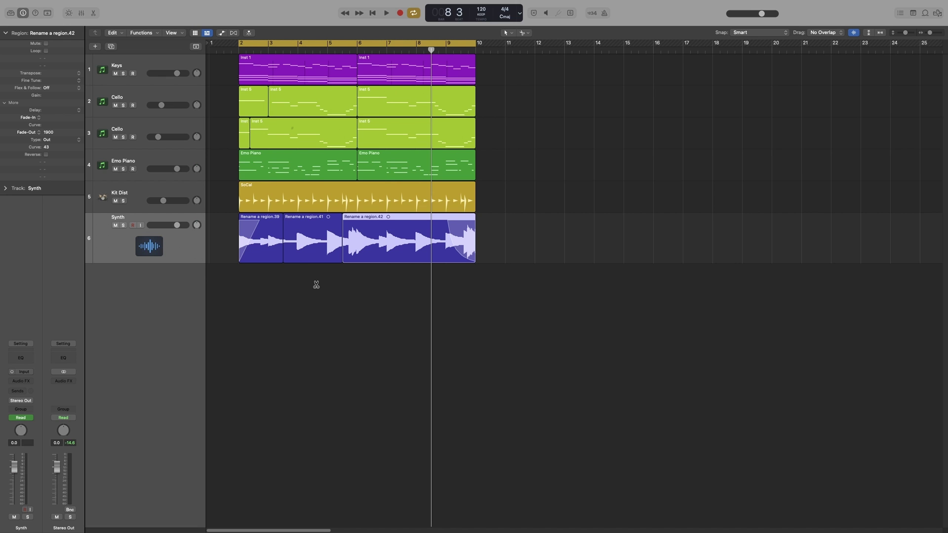
Switch to the Mute Tool and toggle mutes on the .41 and .42 Synth pieces, leaving none muted.
click(319, 310)
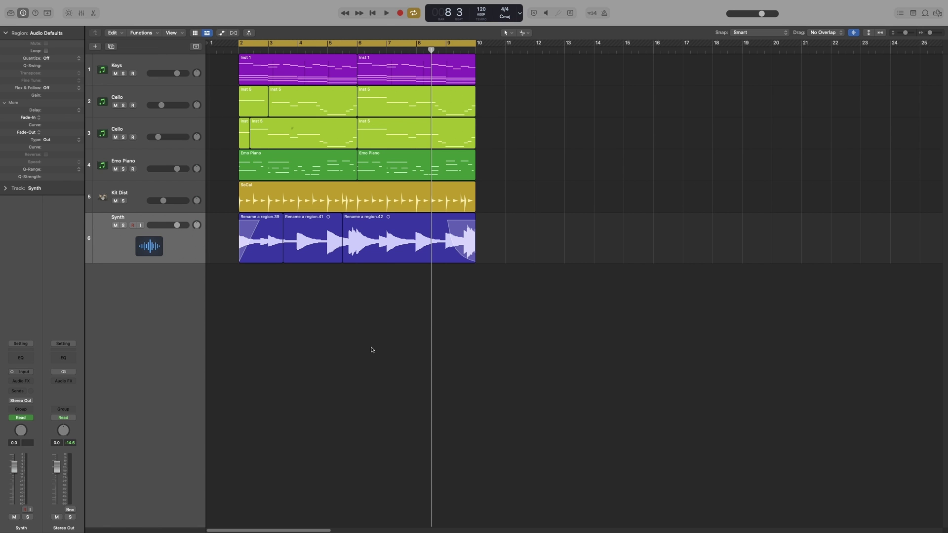
key(t)
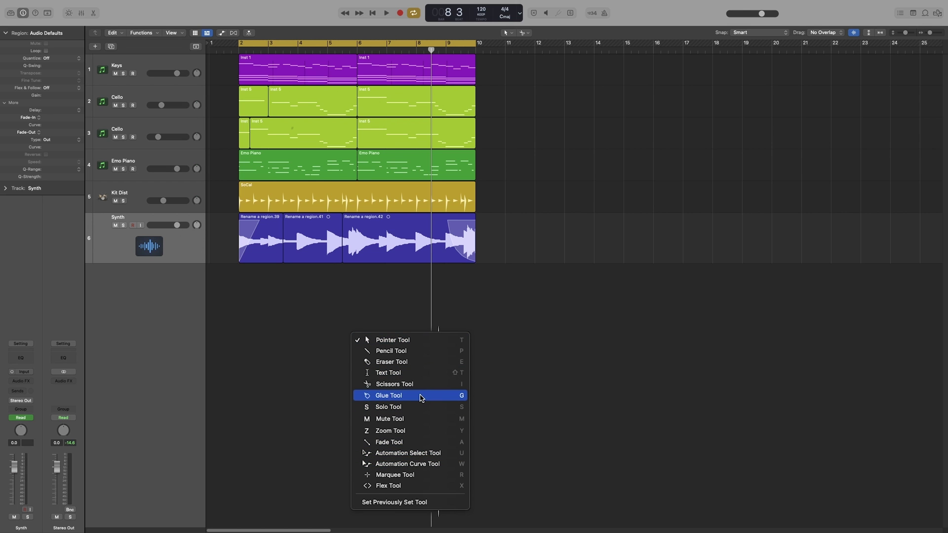
click(482, 338)
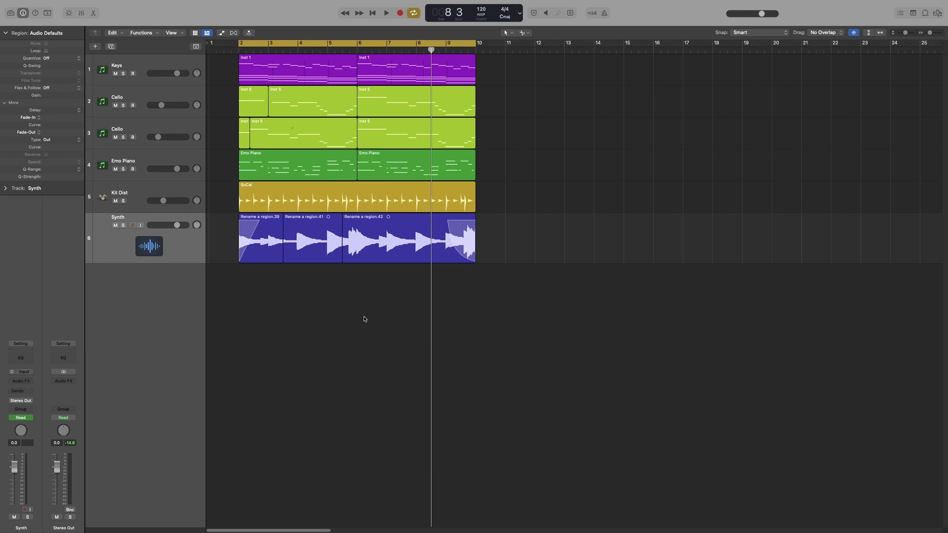
key(t)
key(m)
click(306, 246)
click(374, 249)
click(315, 245)
click(387, 244)
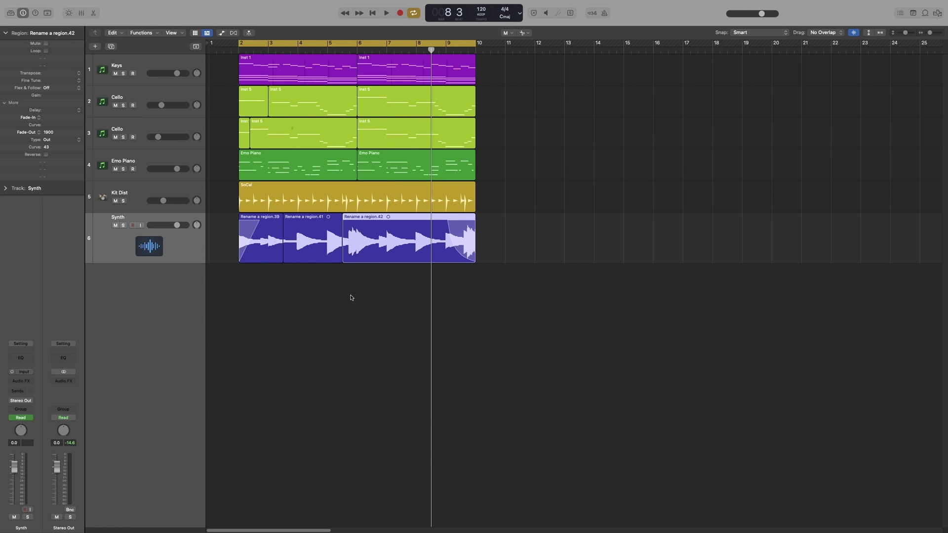
With Scissors, split the .41 piece and cut the last Synth piece near bar 8.3.
key(t)
key(i)
click(316, 246)
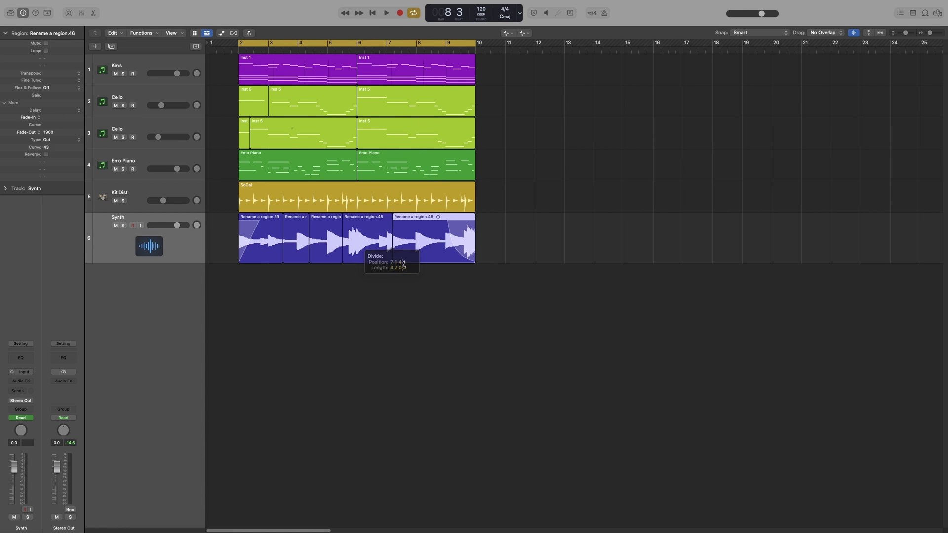
drag(407, 266, 429, 246)
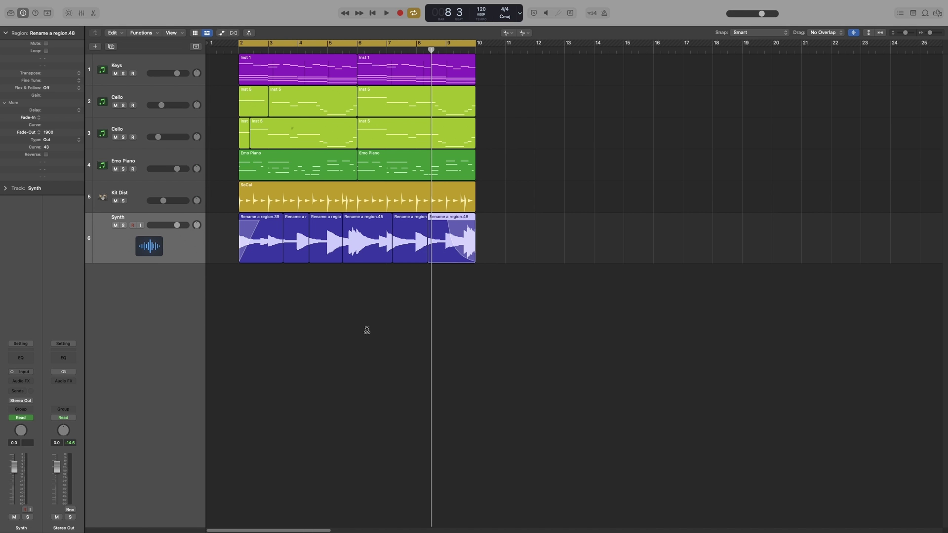
key(t)
key(t)
key(t)
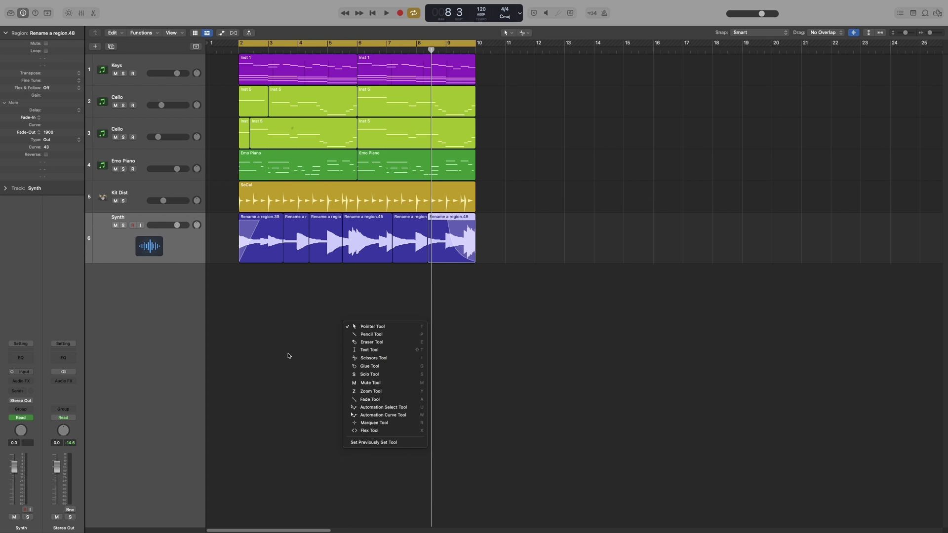
Select all six Synth regions and join them into one with Command-J.
click(311, 318)
drag(436, 305, 233, 230)
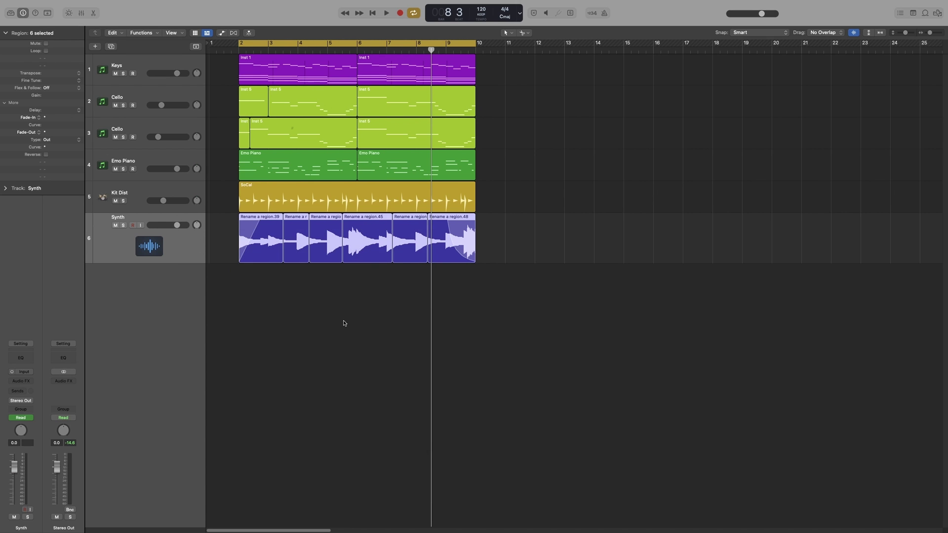
key(super+j)
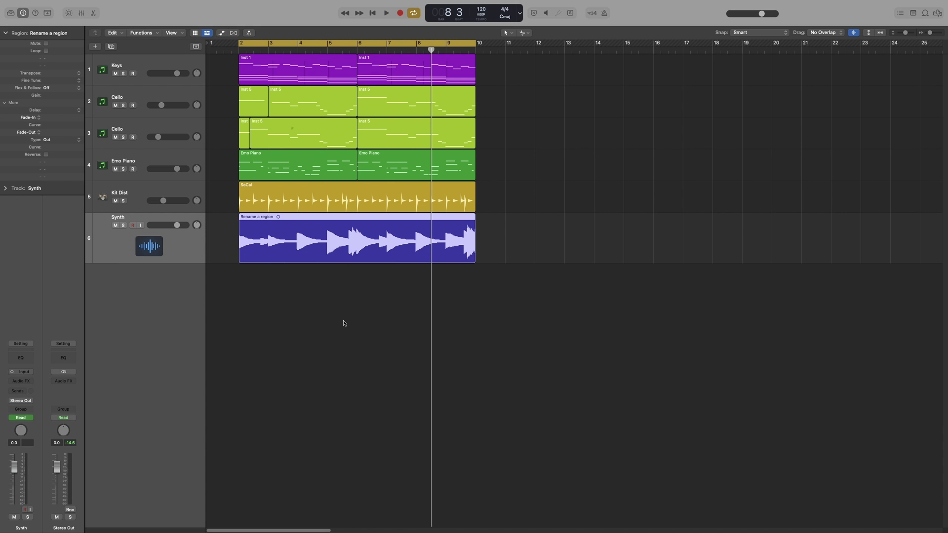
click(289, 372)
Cut the Synth region with Scissors near bar 3.3 and further right, then undo to rejoin it.
key(t)
key(i)
click(290, 244)
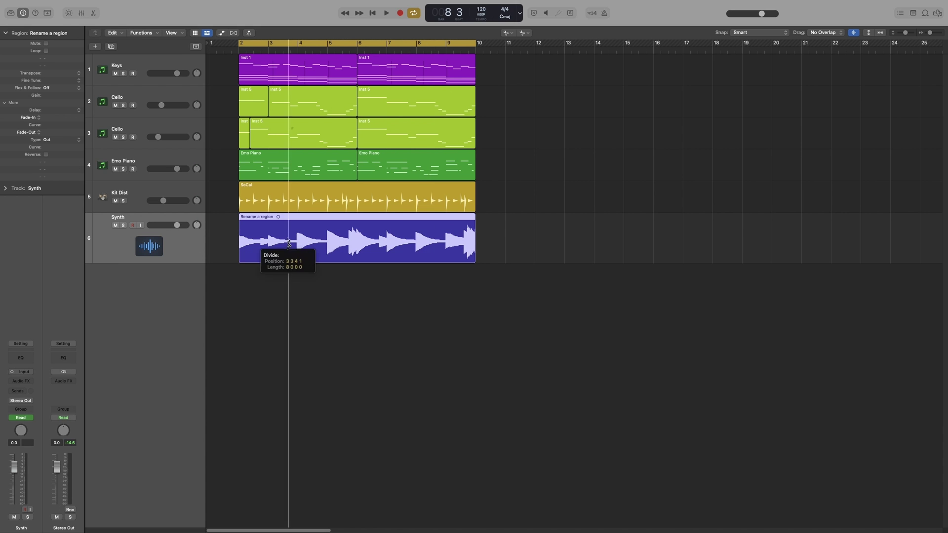
drag(290, 245, 322, 244)
key(t)
key(t)
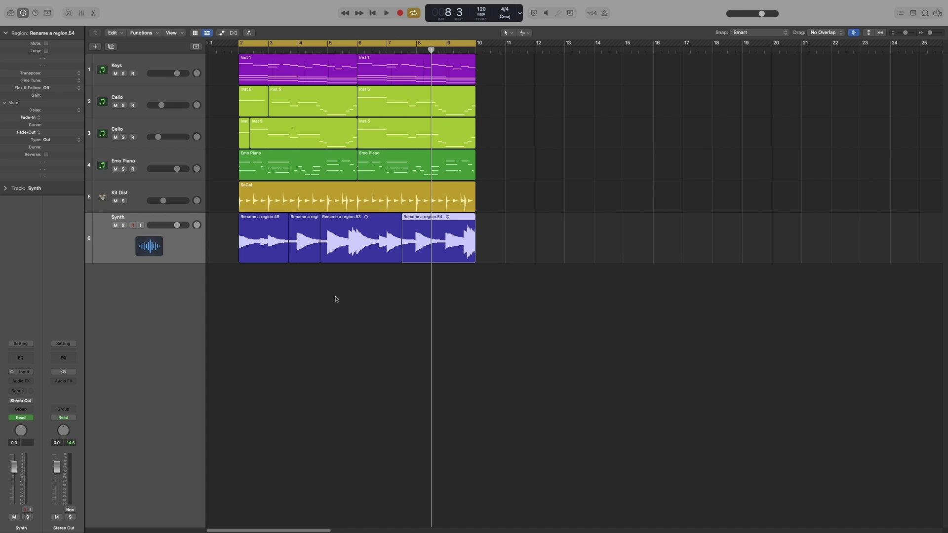
click(336, 298)
key(super+z)
key(super+z)
key(super+z)
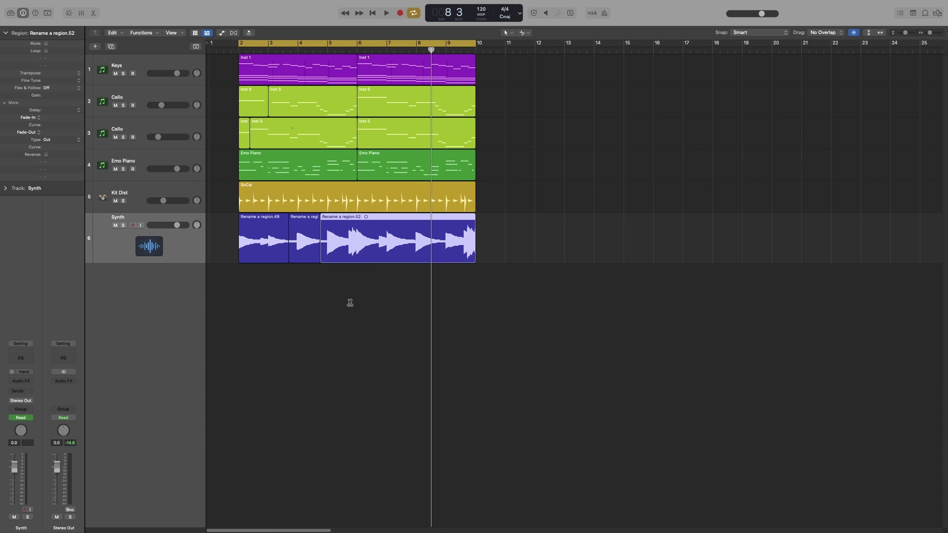
click(330, 293)
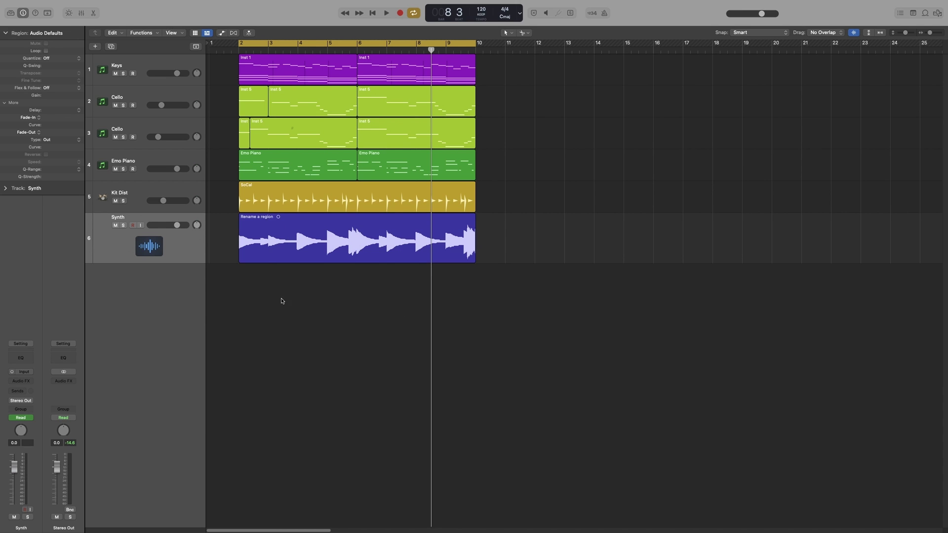
Command-click three times to split the Synth region into four pieces, ending with '.60'.
click(283, 242)
click(309, 241)
click(396, 241)
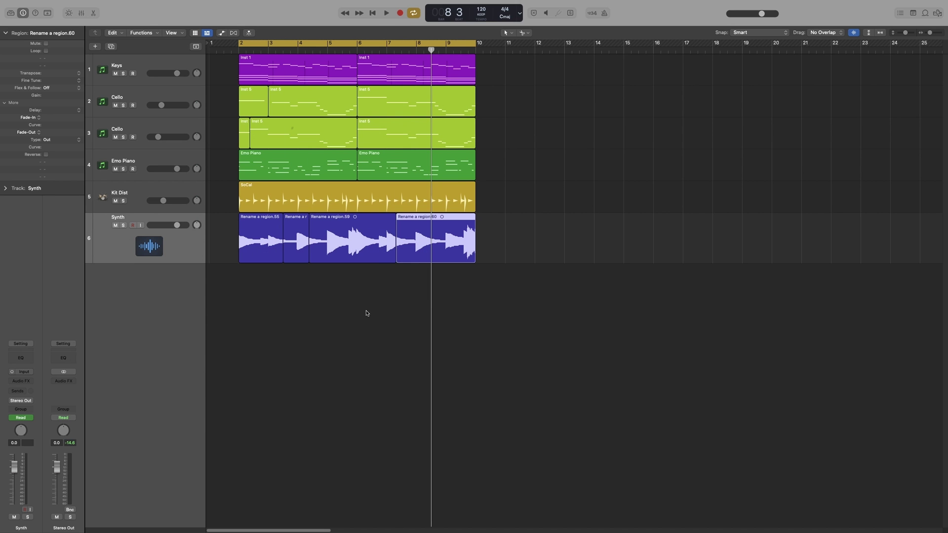
key(t)
key(t)
click(332, 342)
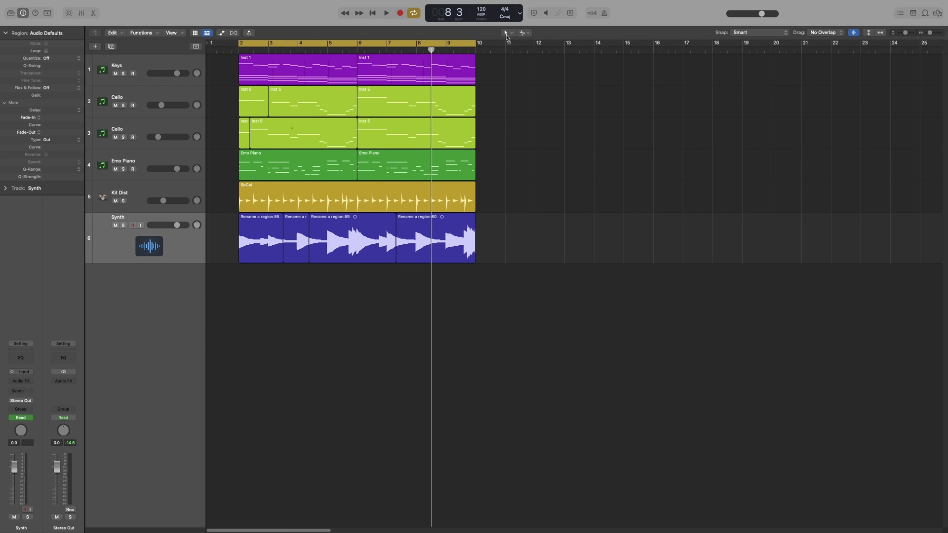
Set the Command-click secondary tool to the Marquee Tool.
click(524, 32)
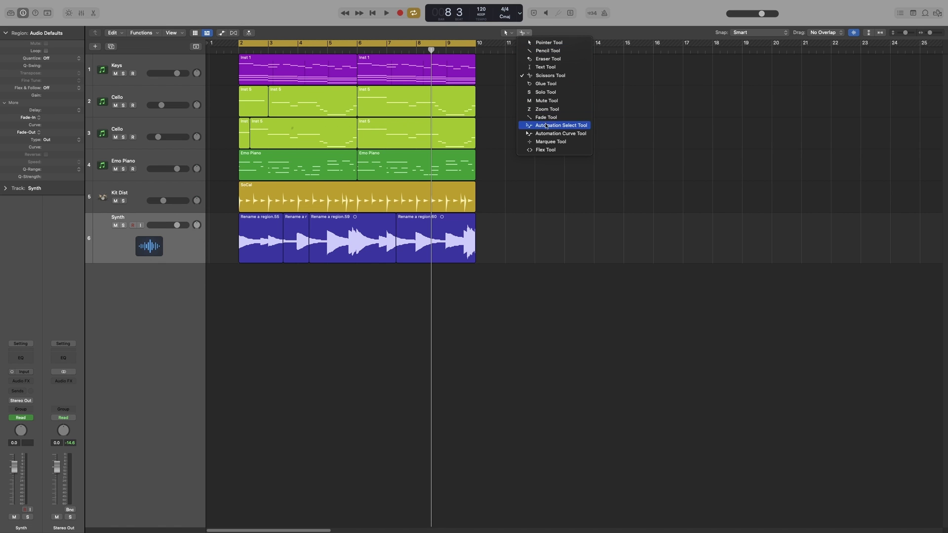
click(551, 142)
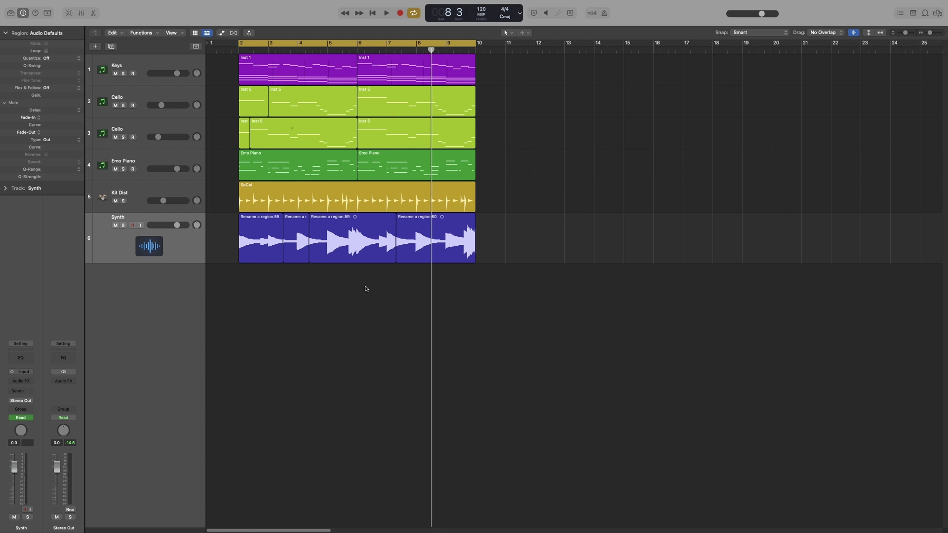
key(t)
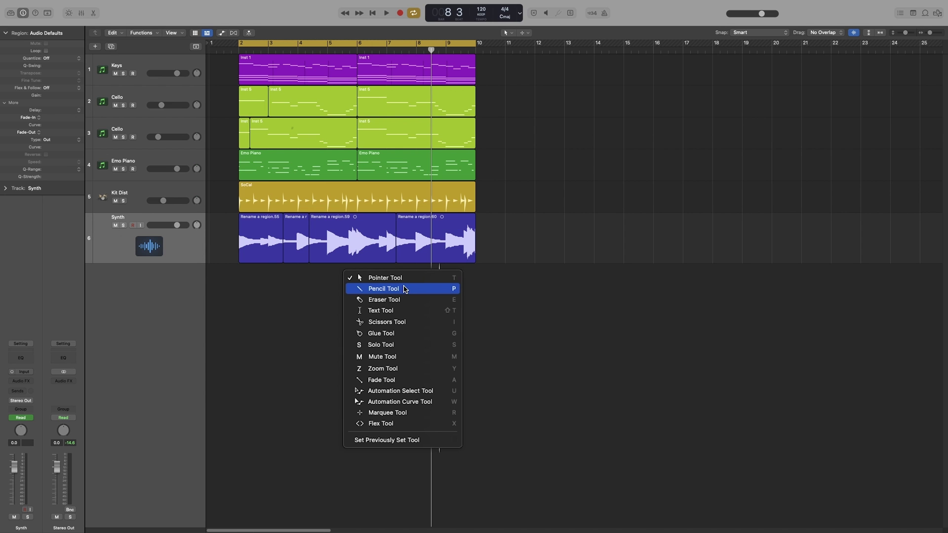
Create an empty MIDI region on the Cello track at bar 11.
click(506, 447)
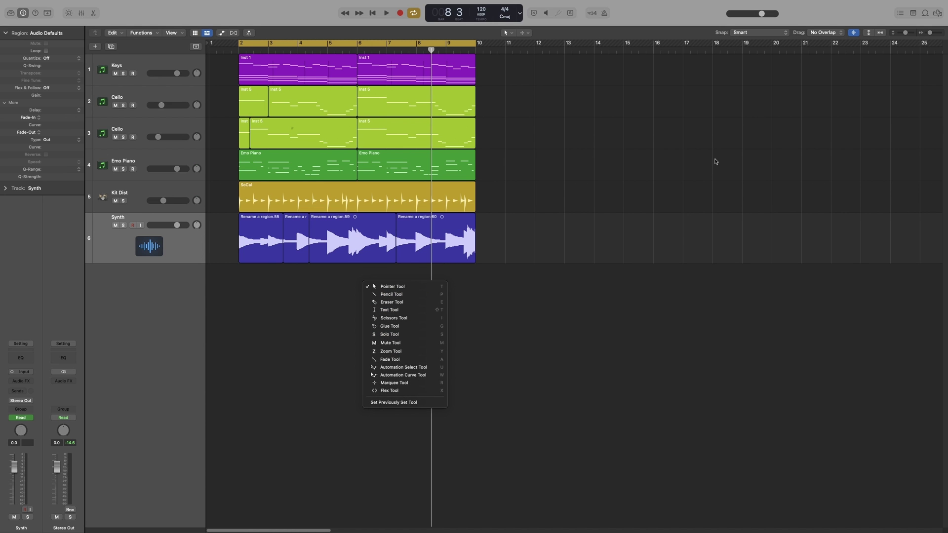
right_click(522, 103)
click(551, 108)
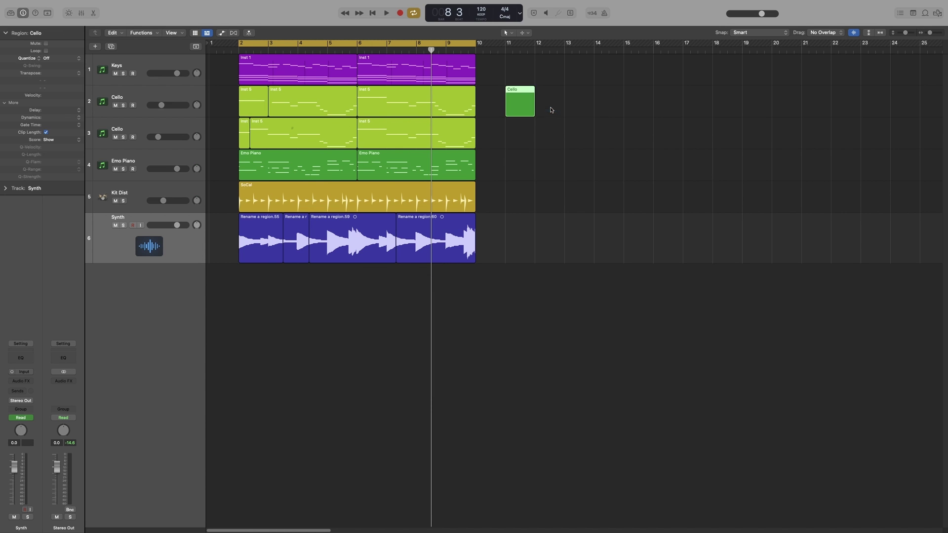
click(337, 292)
With the Glue Tool, glue the four Synth pieces into one 'Rename a region' region.
key(t)
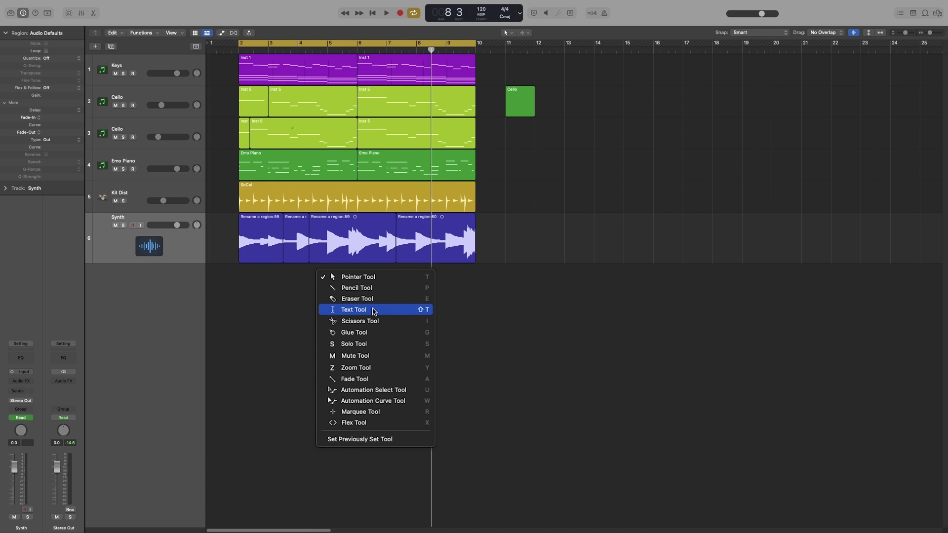
click(373, 333)
drag(484, 295, 259, 240)
click(259, 240)
key(t)
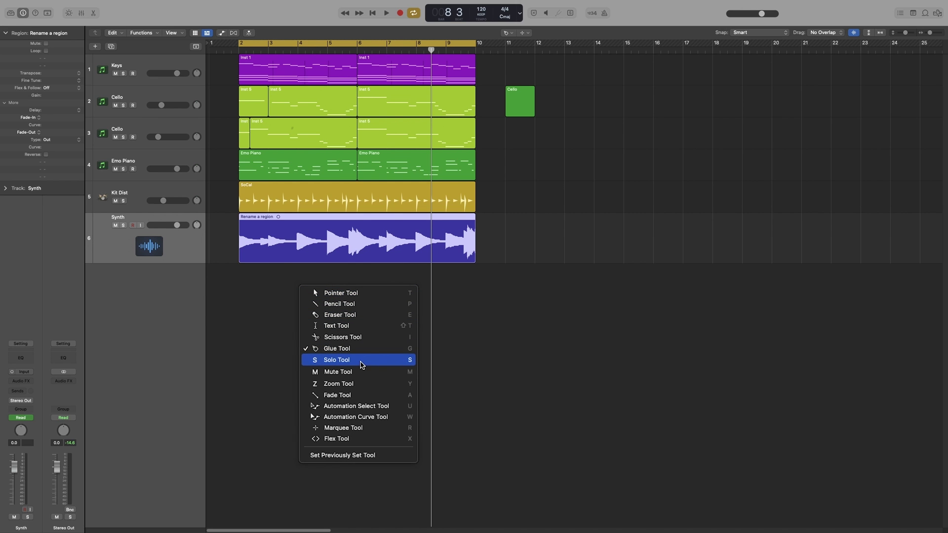